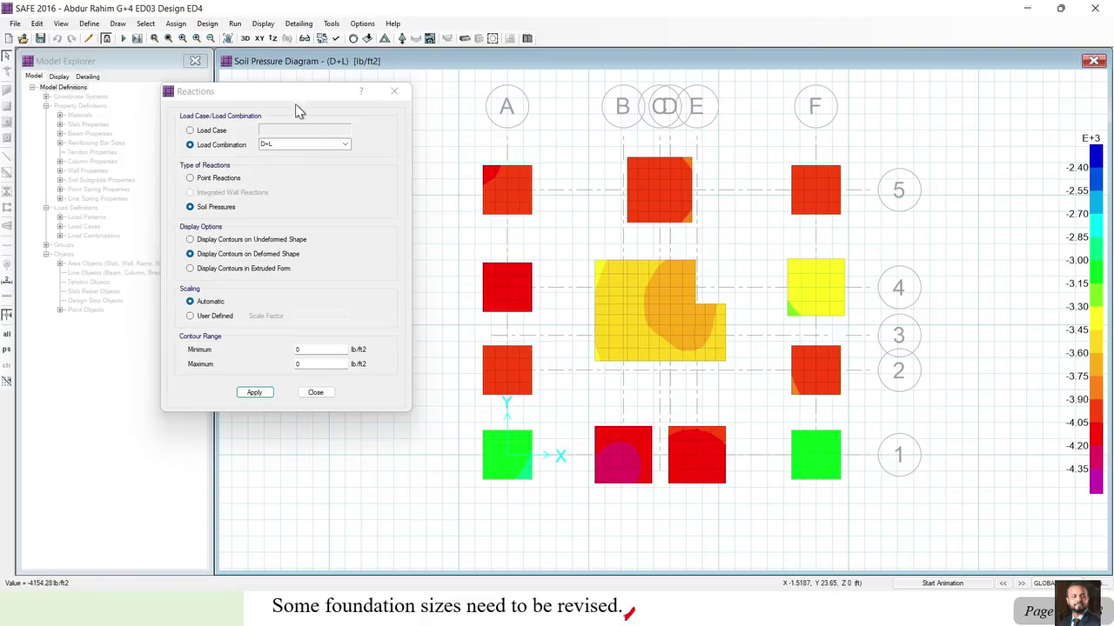
Unlock the model, accepting the deletion of the analysis and design results
{"action": "left_click_drag", "start_coordinate": [281, 95], "coordinate": [298, 105]}
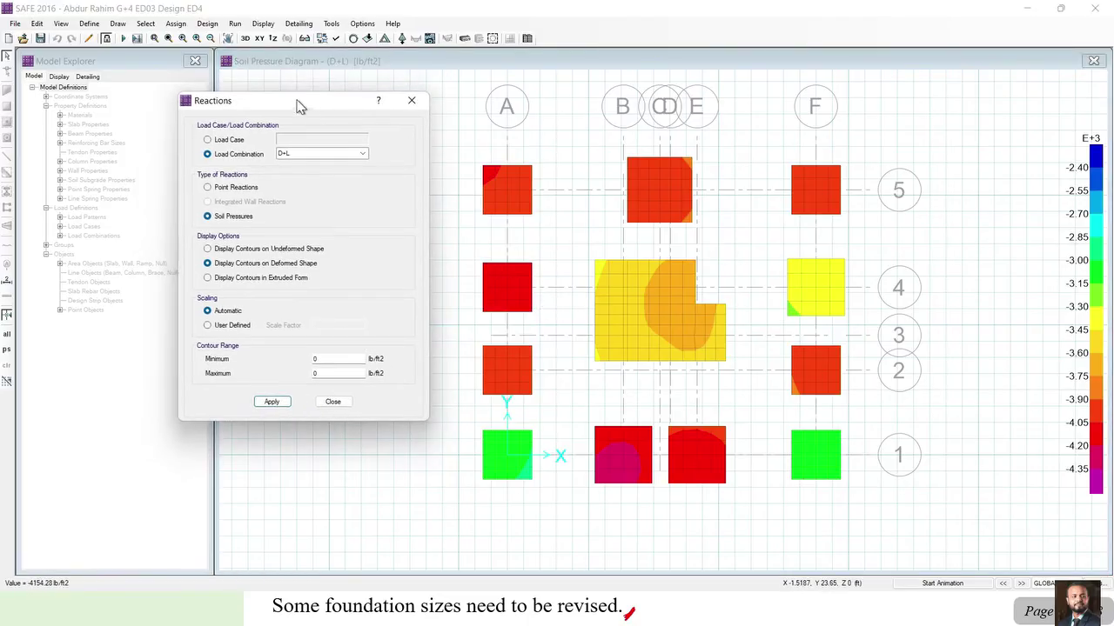
{"action": "left_click", "coordinate": [108, 40]}
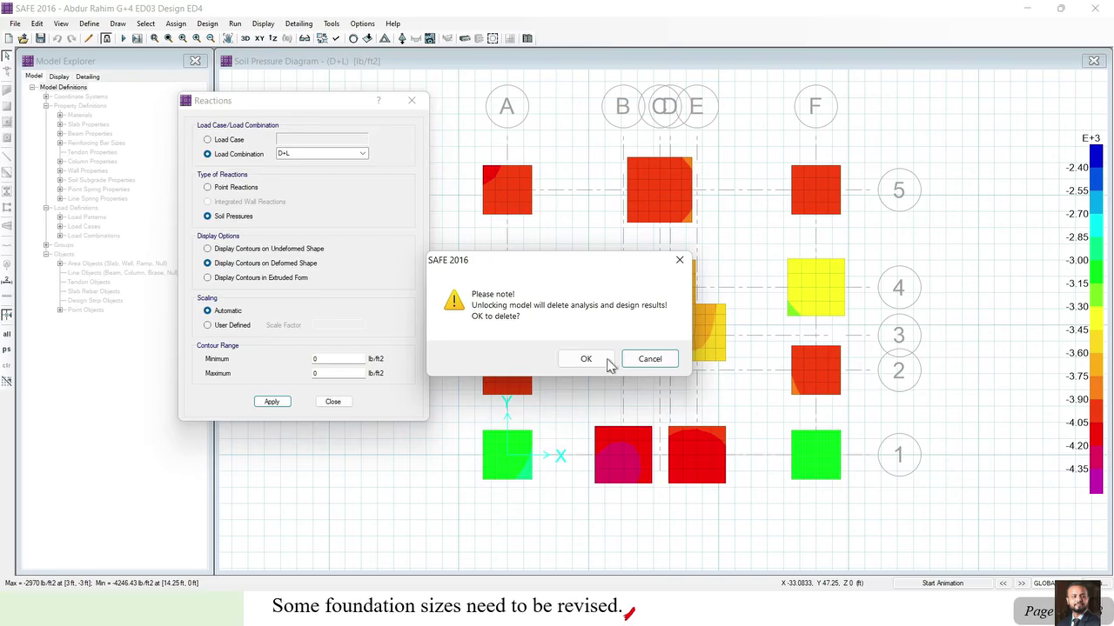
{"action": "left_click", "coordinate": [586, 359]}
{"action": "left_click", "coordinate": [531, 294]}
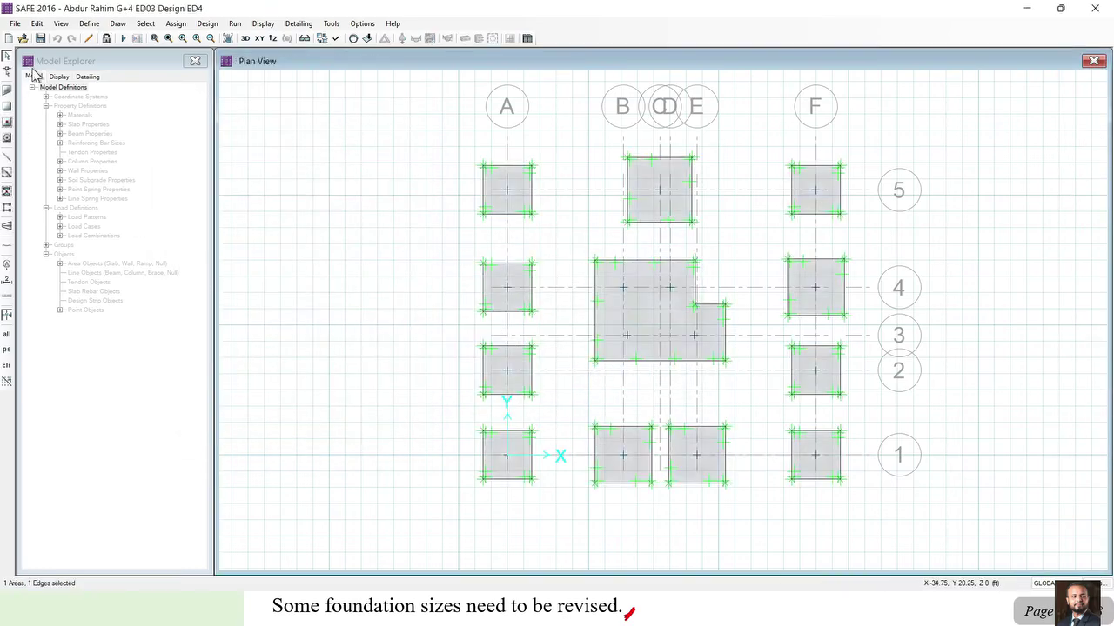
{"action": "scroll", "coordinate": [540, 292], "scroll_direction": "up", "scroll_amount": 3}
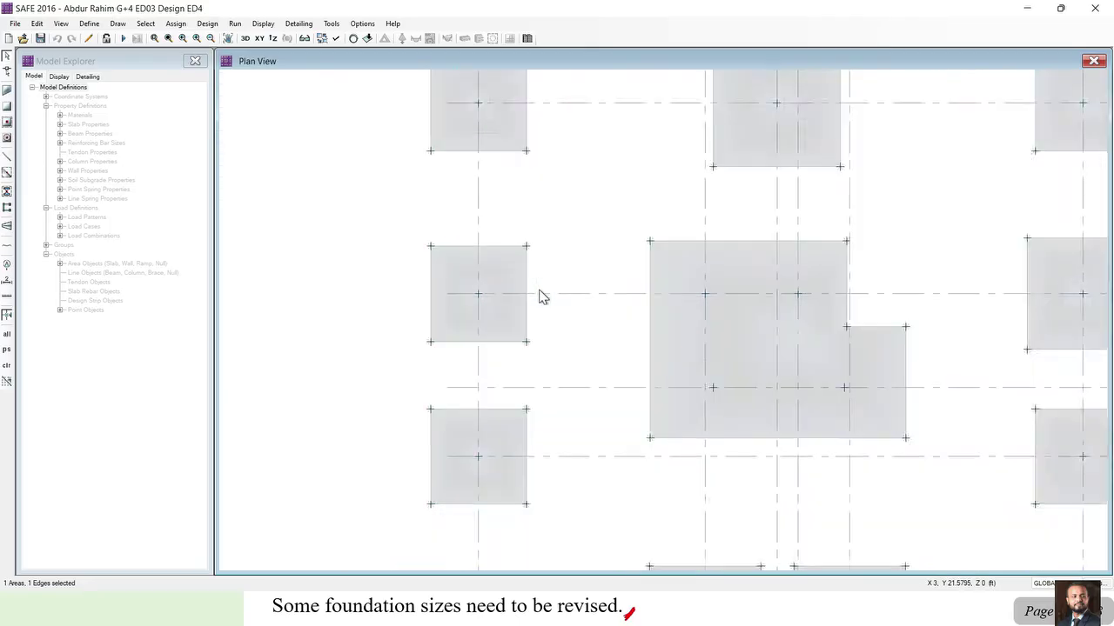
{"action": "scroll", "coordinate": [539, 294], "scroll_direction": "up", "scroll_amount": 2}
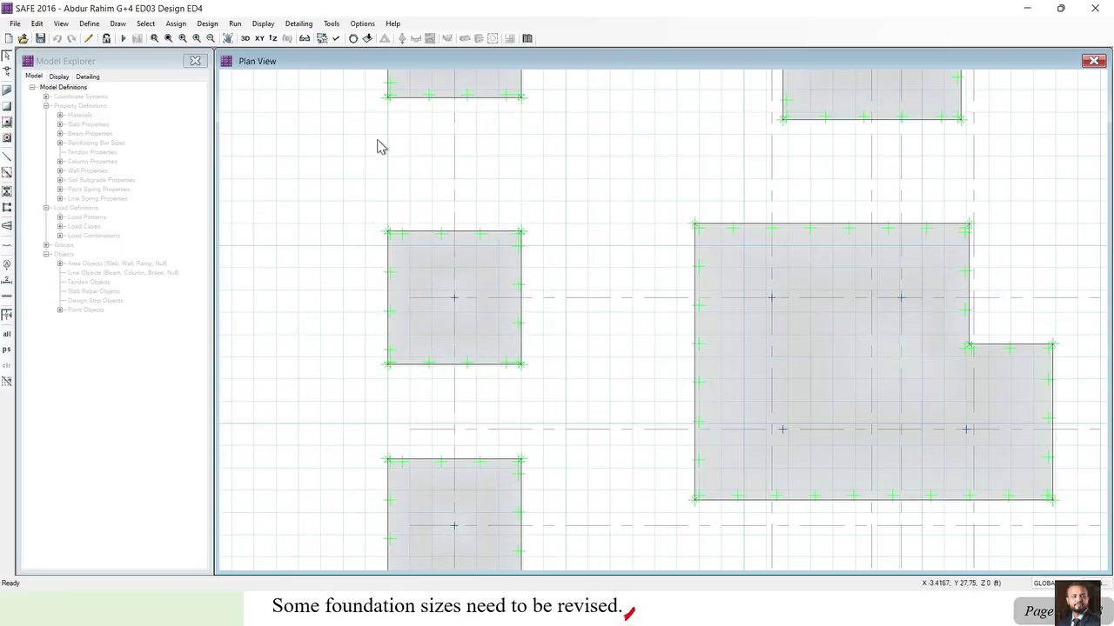
{"action": "left_click", "coordinate": [520, 281]}
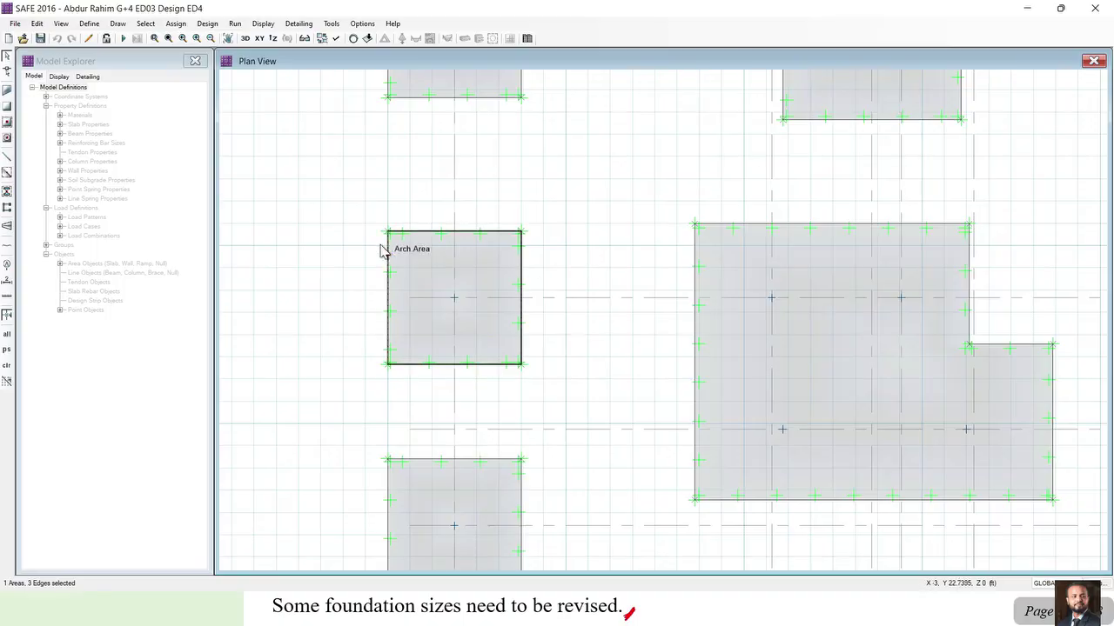
Hide the architectural layers and the horizon in the plan view's display options
{"action": "left_click", "coordinate": [336, 39]}
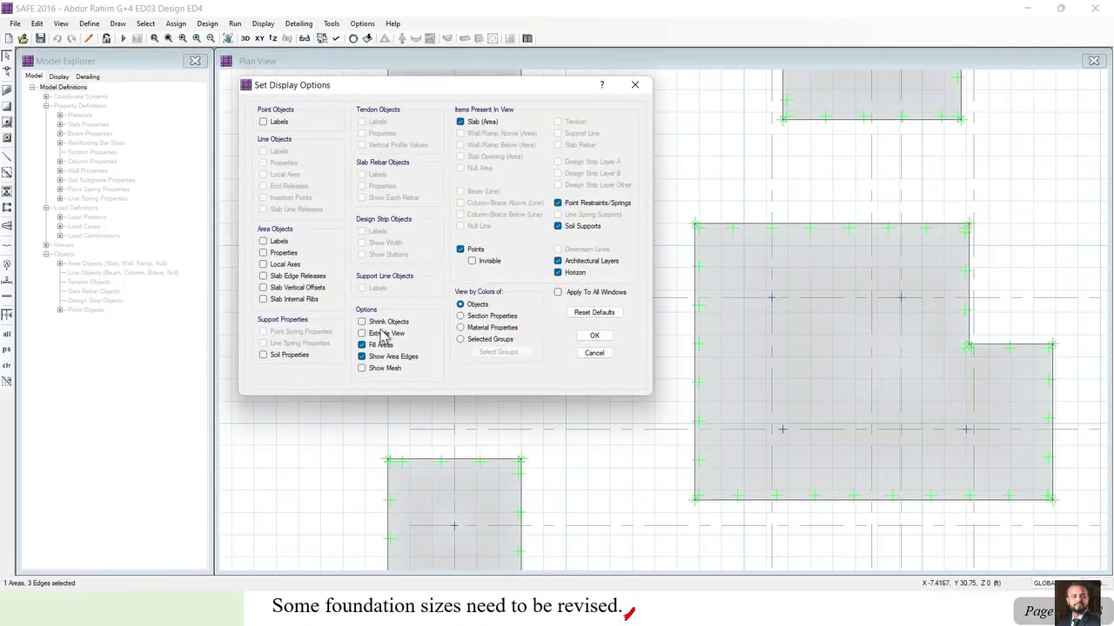
{"action": "left_click", "coordinate": [581, 263]}
{"action": "left_click", "coordinate": [570, 273]}
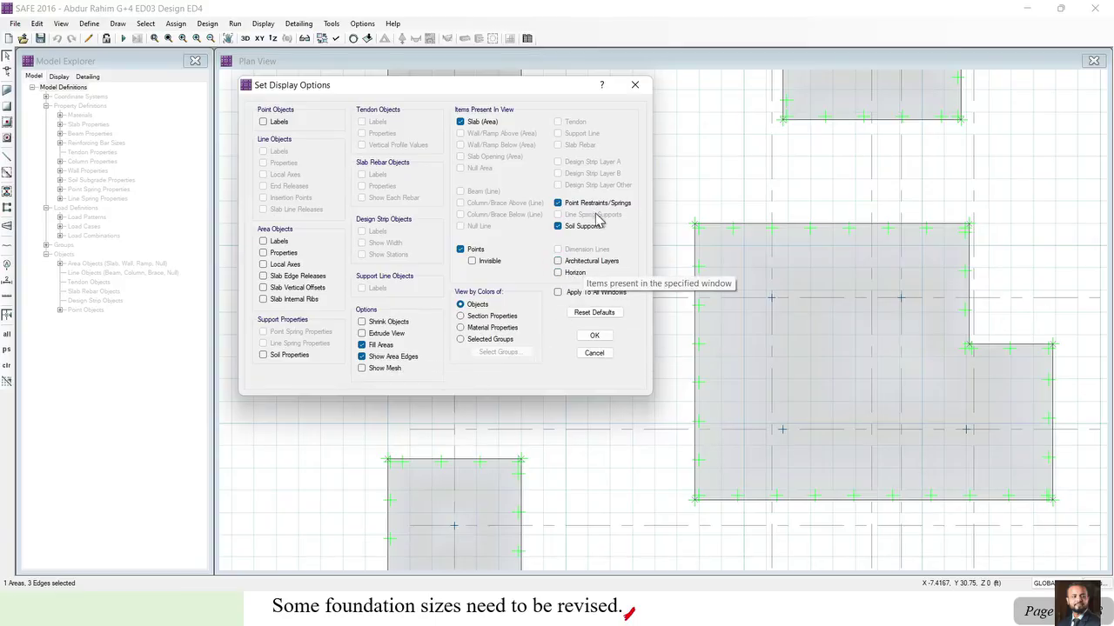
{"action": "left_click", "coordinate": [594, 334]}
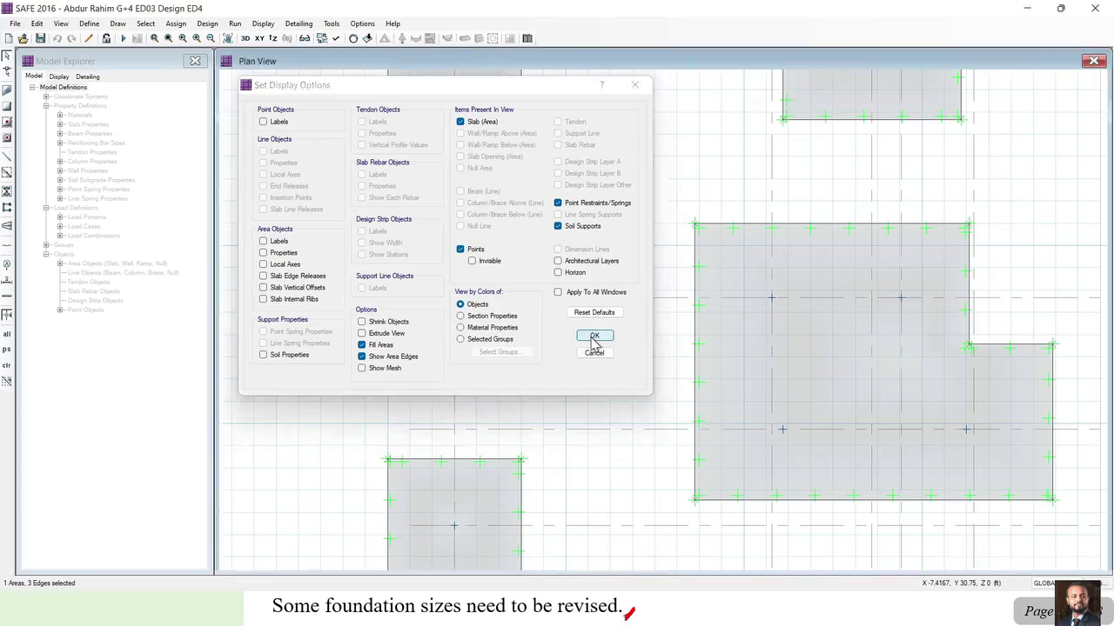
Try expanding the footing at grid A-4 outward by 6 in on all four edges, and undo the offset
{"action": "middle_click_drag", "start_coordinate": [595, 241], "coordinate": [590, 279]}
{"action": "left_click", "coordinate": [383, 308]}
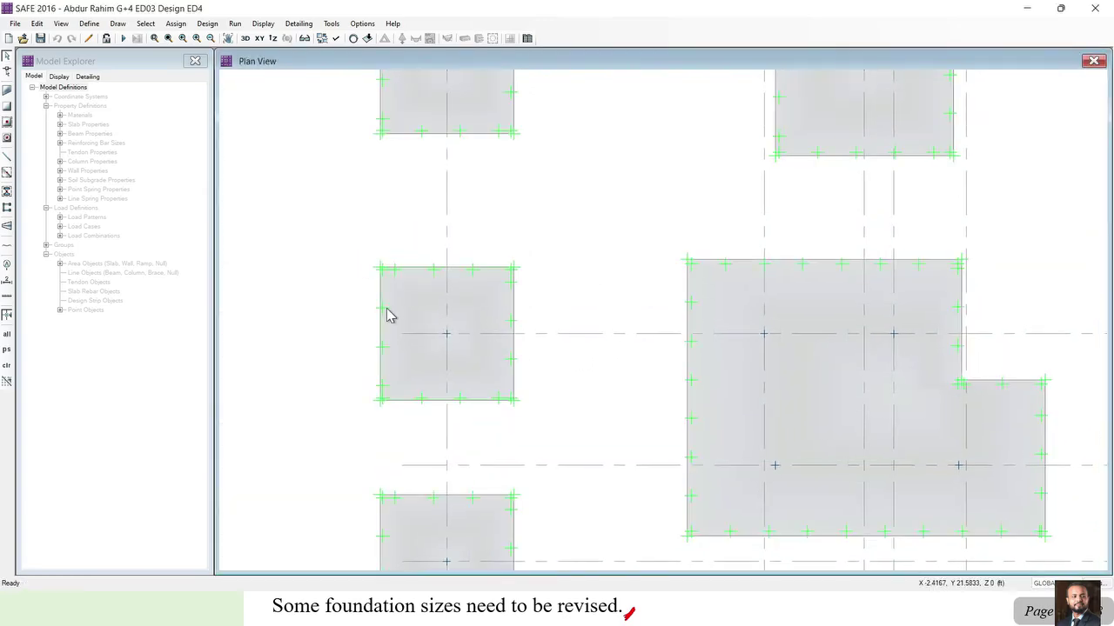
{"action": "left_click", "coordinate": [515, 301]}
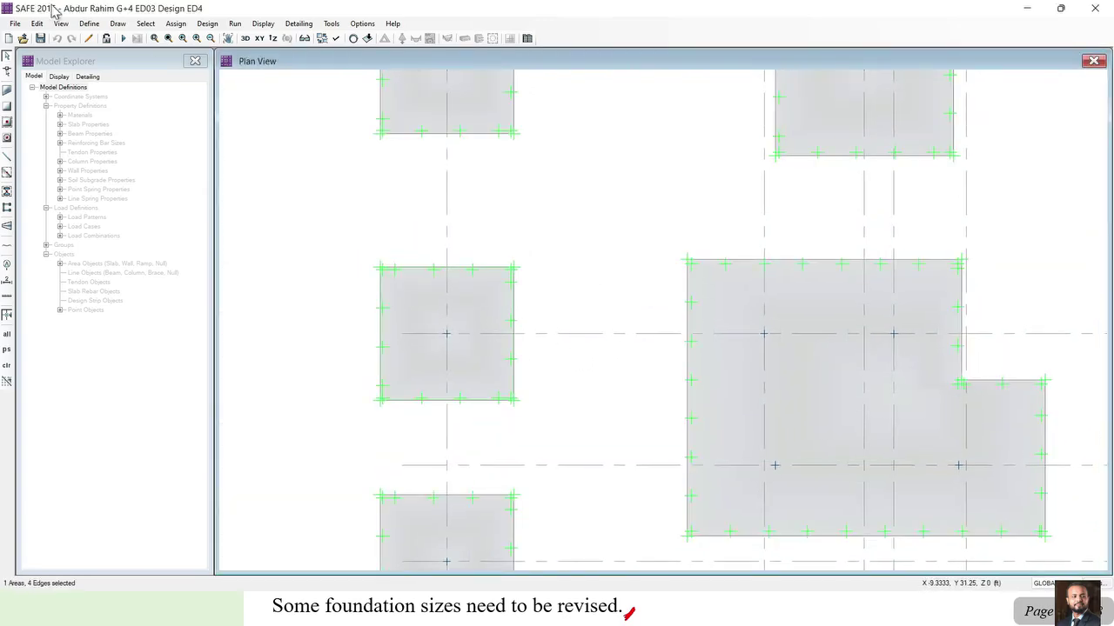
{"action": "left_click", "coordinate": [36, 24]}
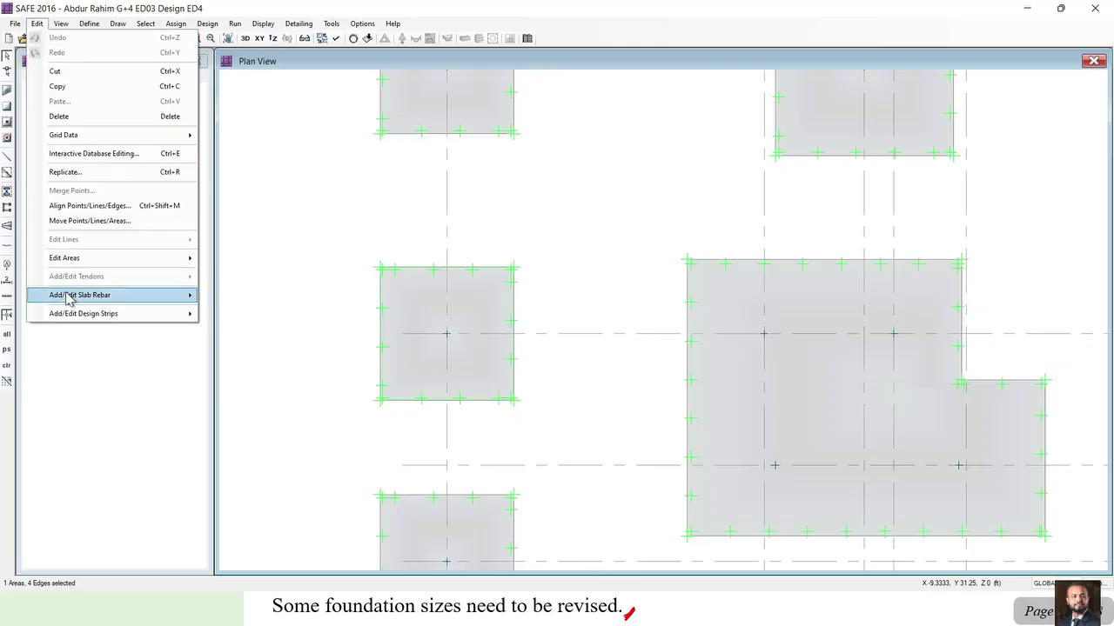
{"action": "mouse_move", "coordinate": [88, 261]}
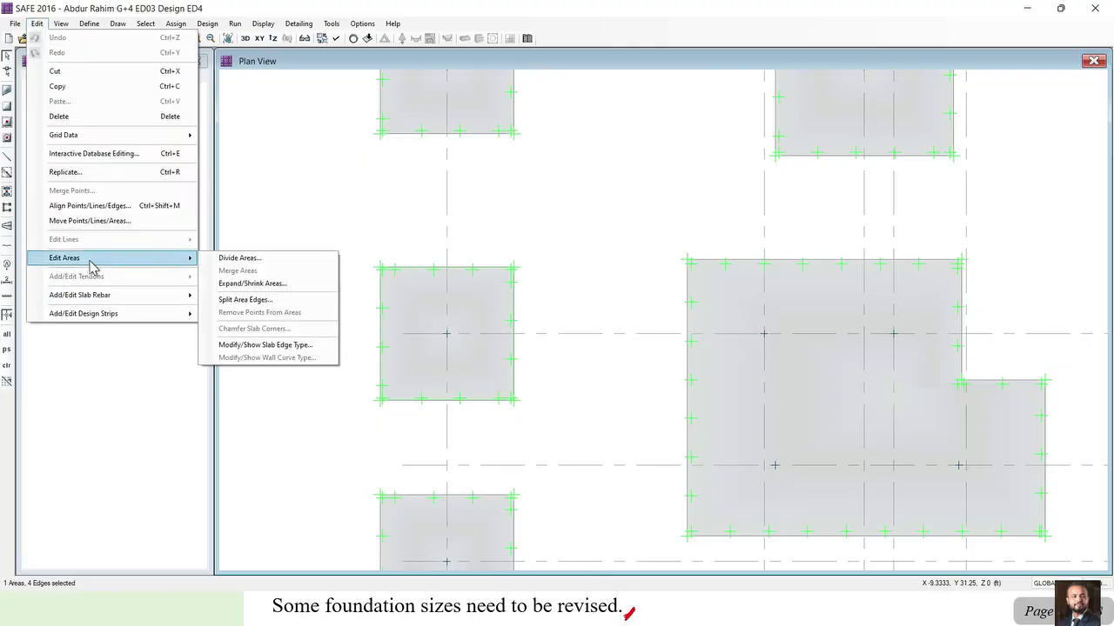
{"action": "left_click", "coordinate": [248, 284]}
{"action": "left_click_drag", "start_coordinate": [461, 174], "coordinate": [708, 277]}
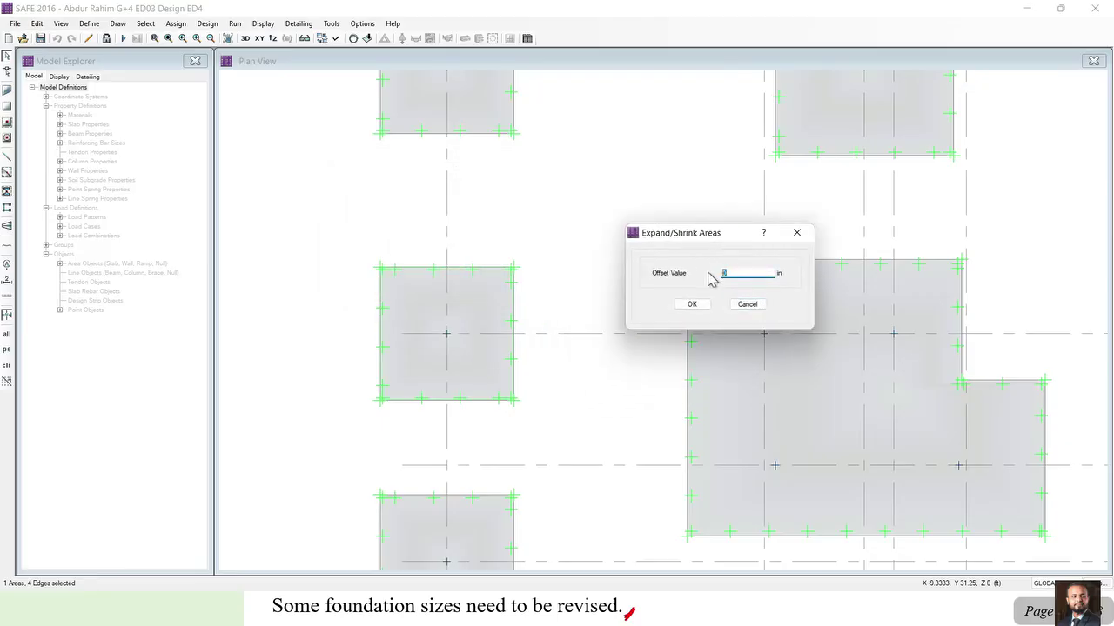
{"action": "type", "text": "6"}
{"action": "left_click", "coordinate": [701, 306]}
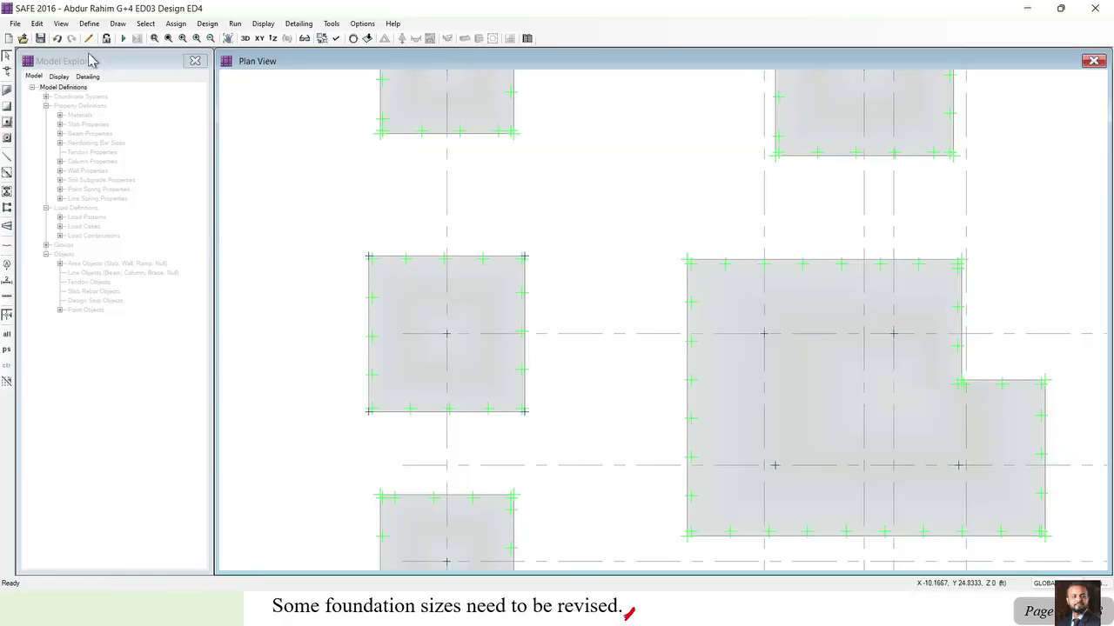
{"action": "left_click", "coordinate": [57, 38]}
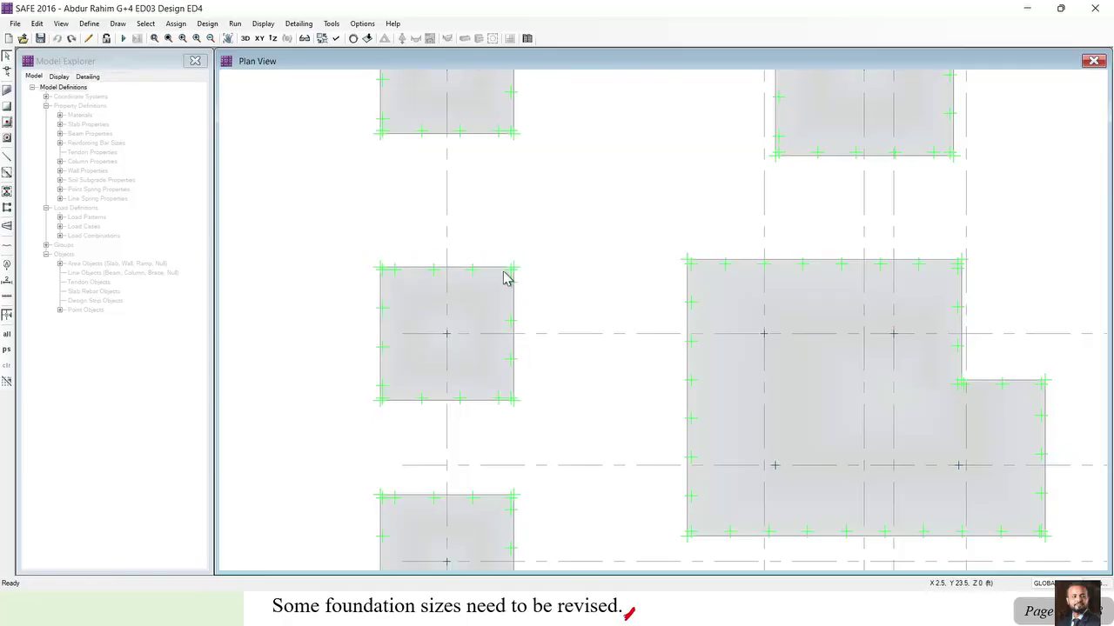
Expand only the right edge of the footing at grid A-4 outward by 6 in
{"action": "left_click", "coordinate": [514, 306]}
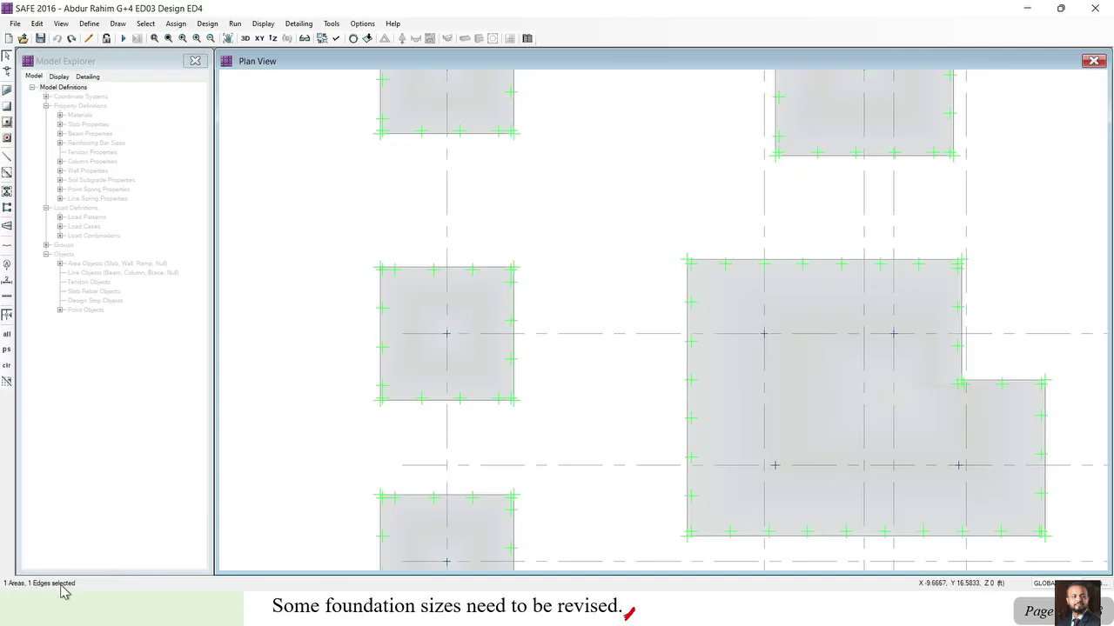
{"action": "left_click", "coordinate": [35, 26]}
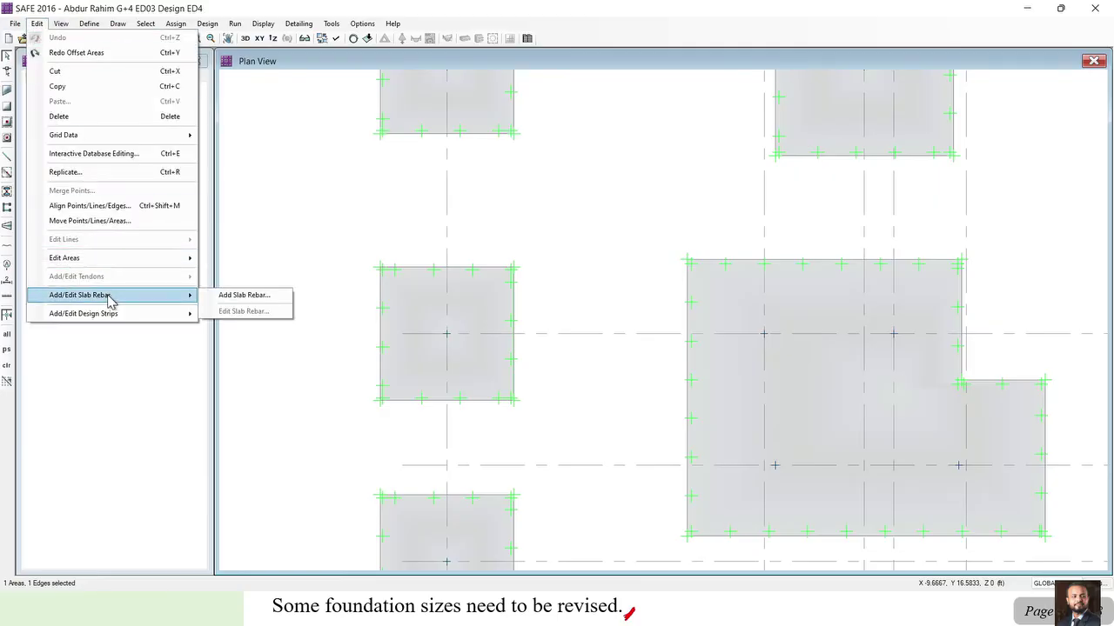
{"action": "mouse_move", "coordinate": [179, 261]}
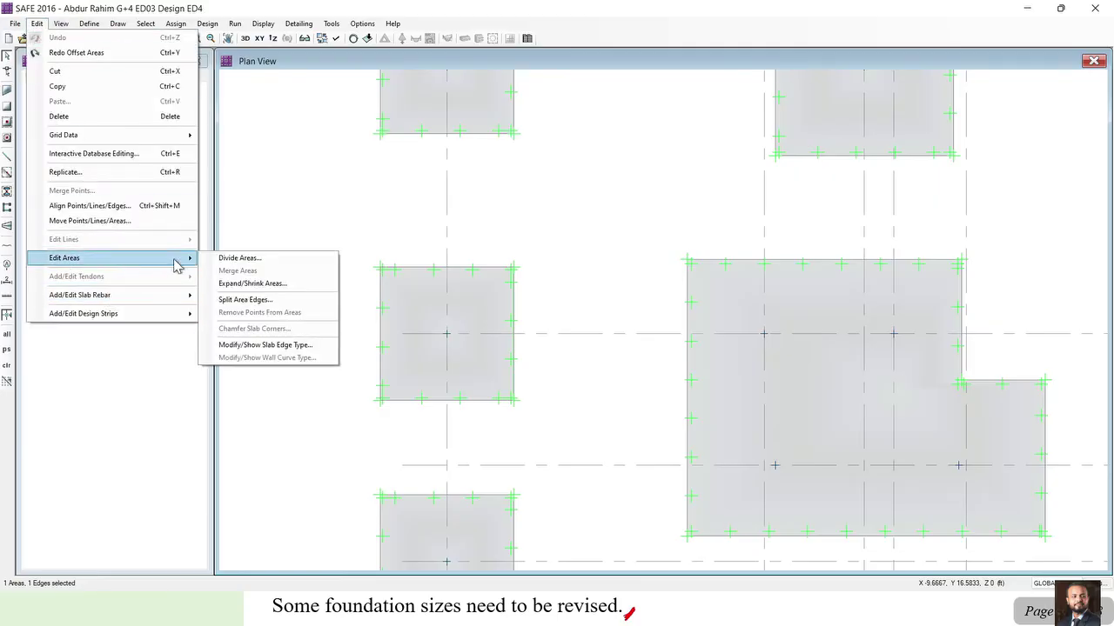
{"action": "left_click", "coordinate": [253, 286]}
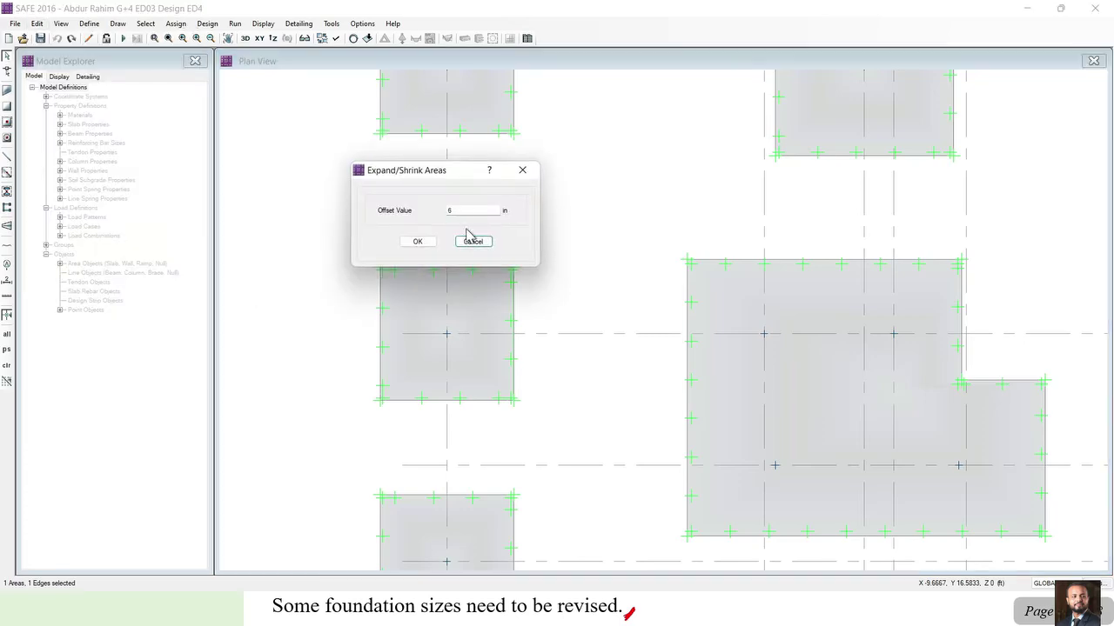
{"action": "left_click", "coordinate": [422, 242]}
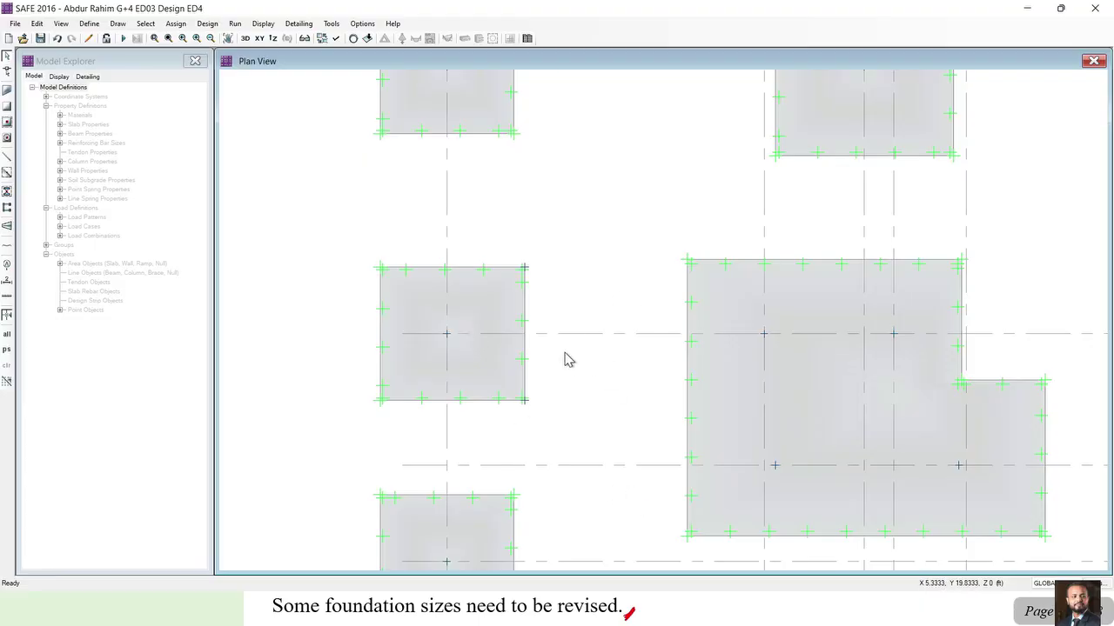
Expand only the lower edge of the footing at grid A-4 outward by 6 in
{"action": "left_click", "coordinate": [468, 403]}
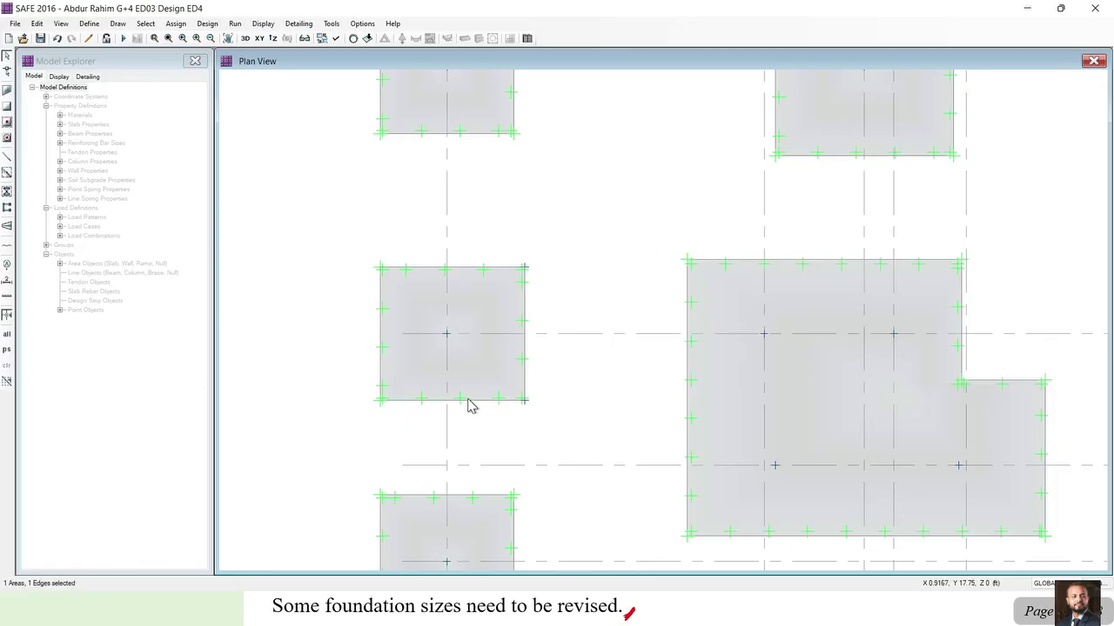
{"action": "left_click", "coordinate": [37, 24]}
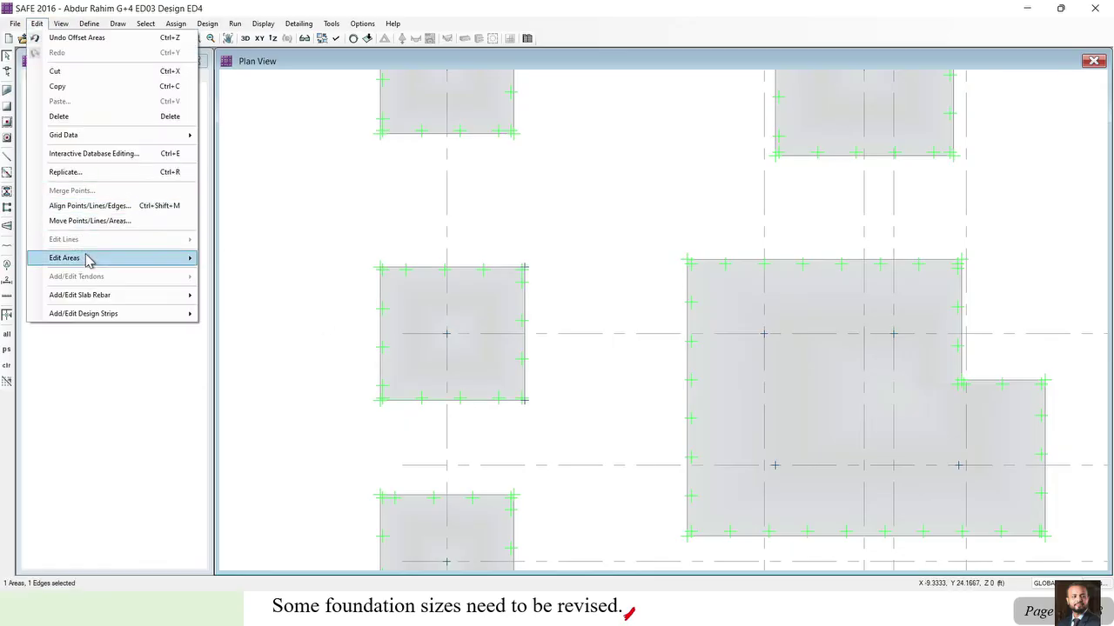
{"action": "mouse_move", "coordinate": [87, 259]}
{"action": "left_click", "coordinate": [255, 285]}
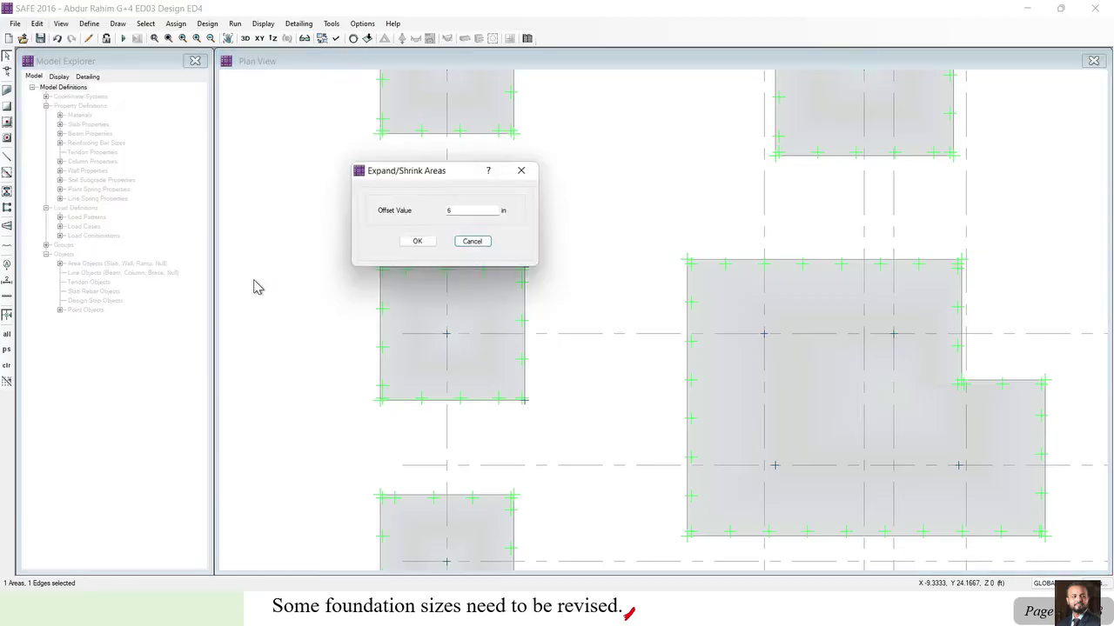
{"action": "left_click", "coordinate": [423, 248]}
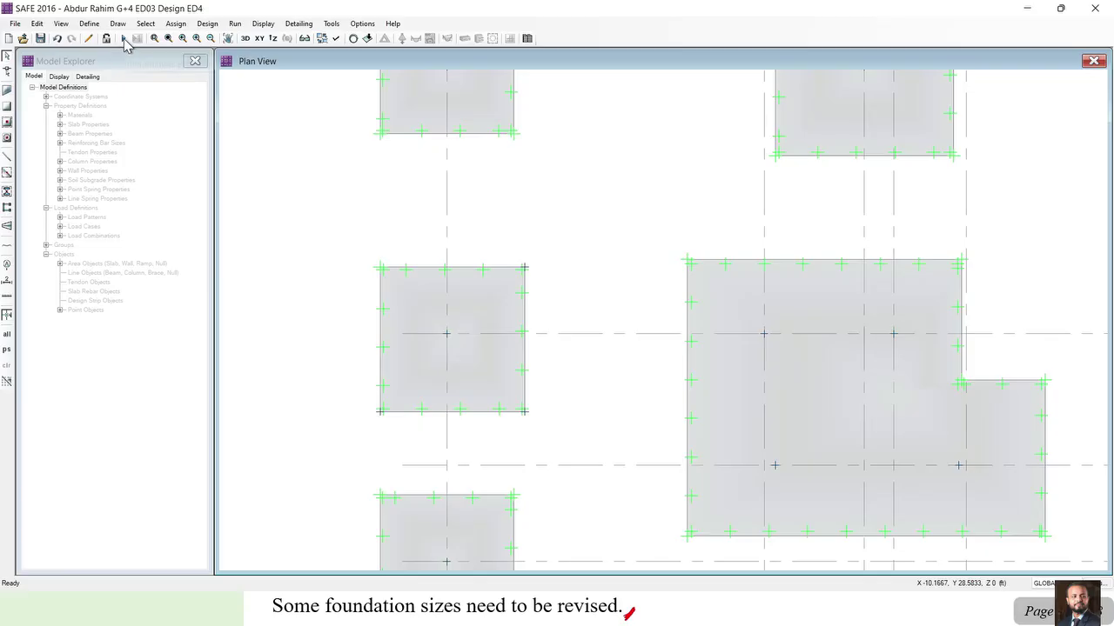
Run the analysis and display the soil pressures for the D+L load combination, examining the footing at grid A-4
{"action": "left_click", "coordinate": [124, 39]}
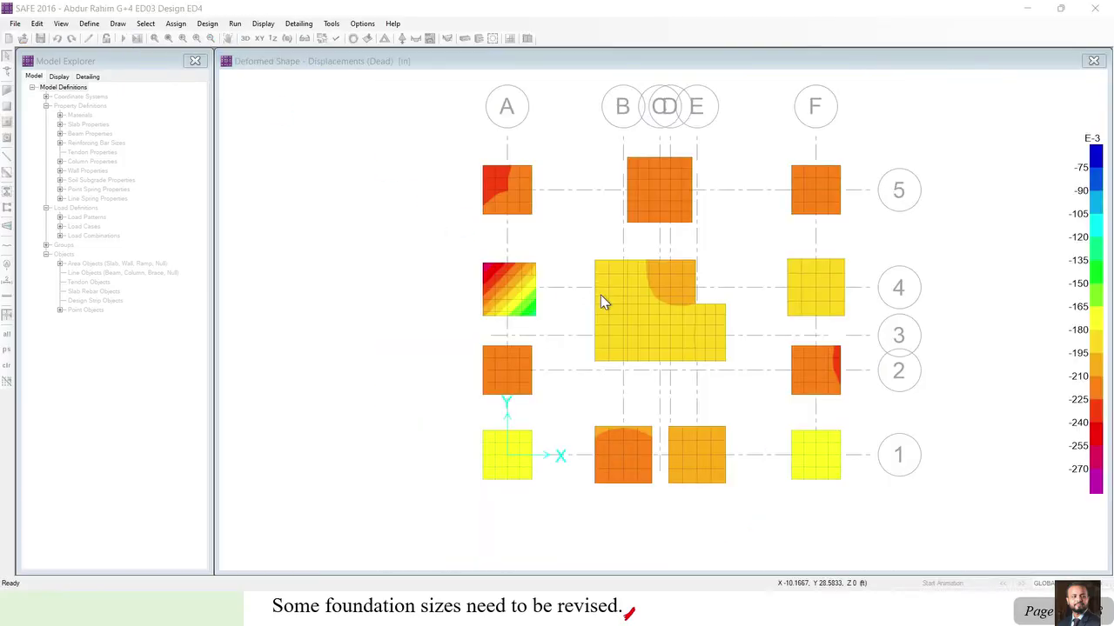
{"action": "left_click", "coordinate": [403, 39]}
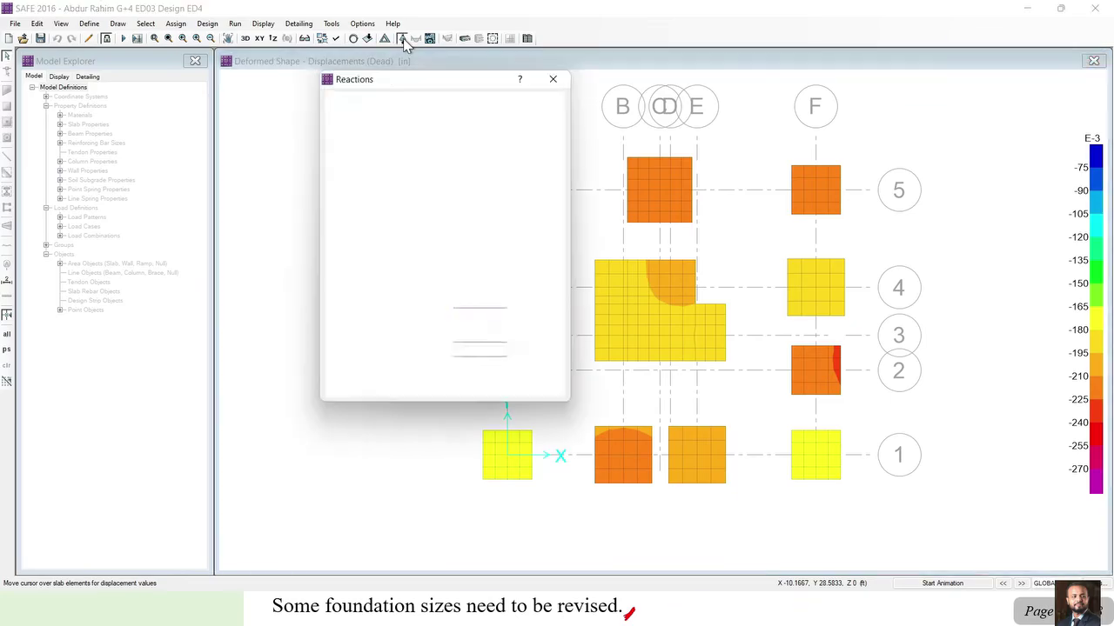
{"action": "left_click", "coordinate": [416, 380]}
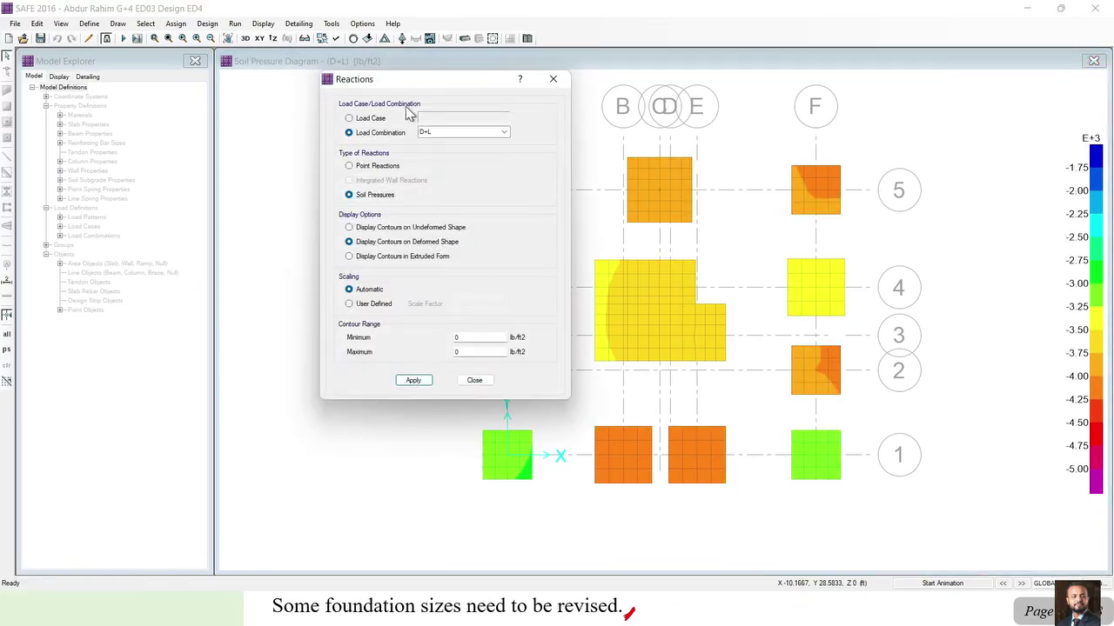
{"action": "left_click_drag", "start_coordinate": [404, 84], "coordinate": [207, 129]}
{"action": "mouse_move", "coordinate": [510, 300]}
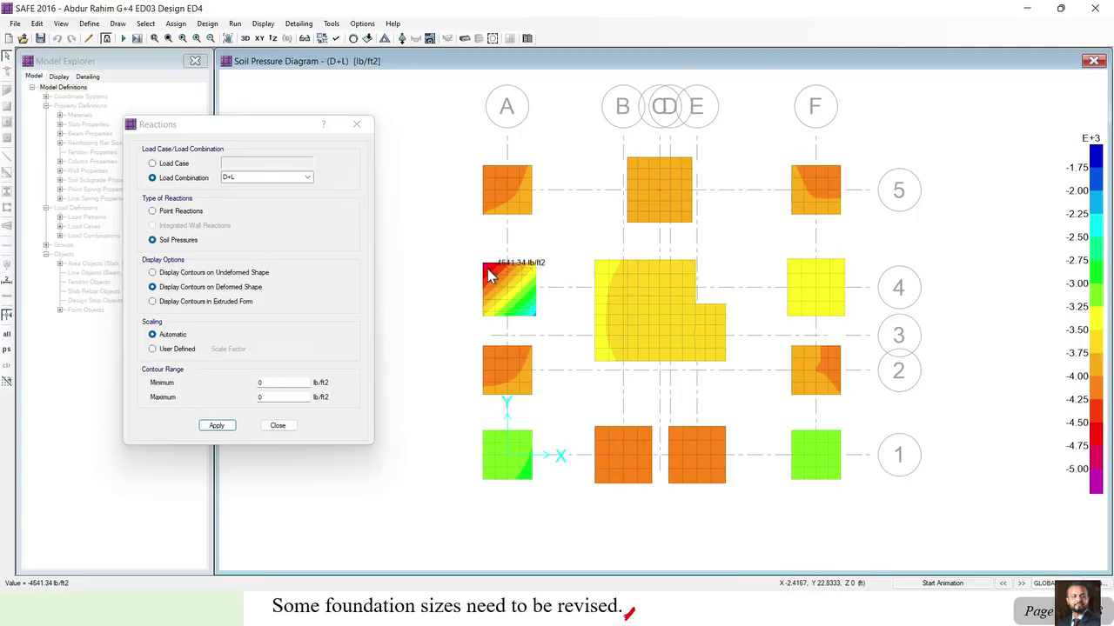
{"action": "scroll", "coordinate": [486, 275], "scroll_direction": "up", "scroll_amount": 4}
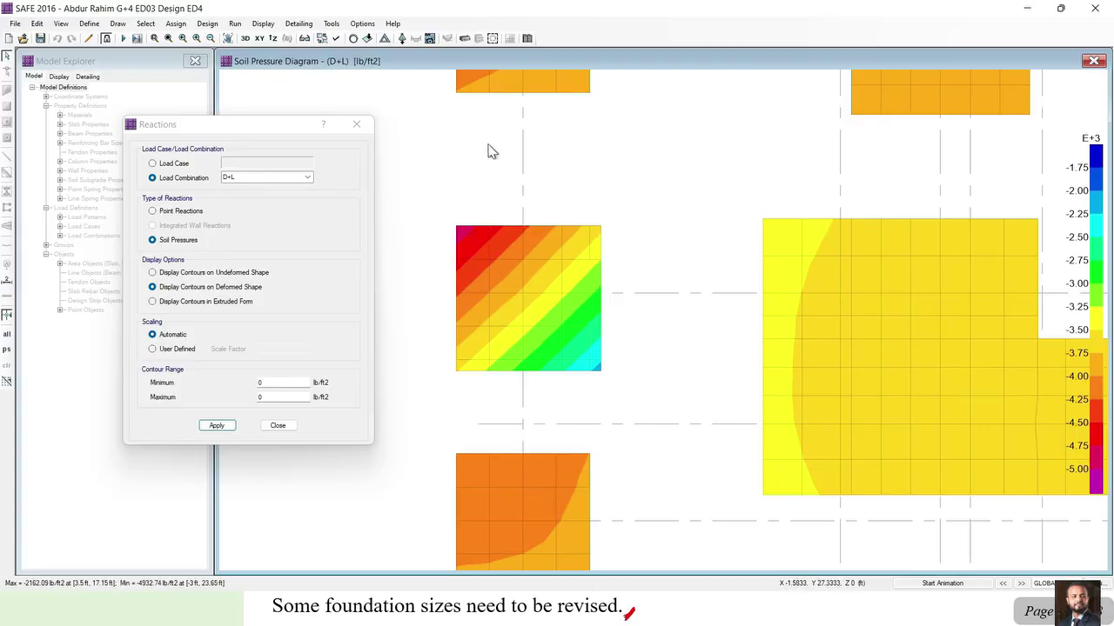
Unlock the model and expand only the upper edge of the footing at grid A-4 outward by 6 in
{"action": "left_click", "coordinate": [106, 39]}
{"action": "left_click", "coordinate": [575, 357]}
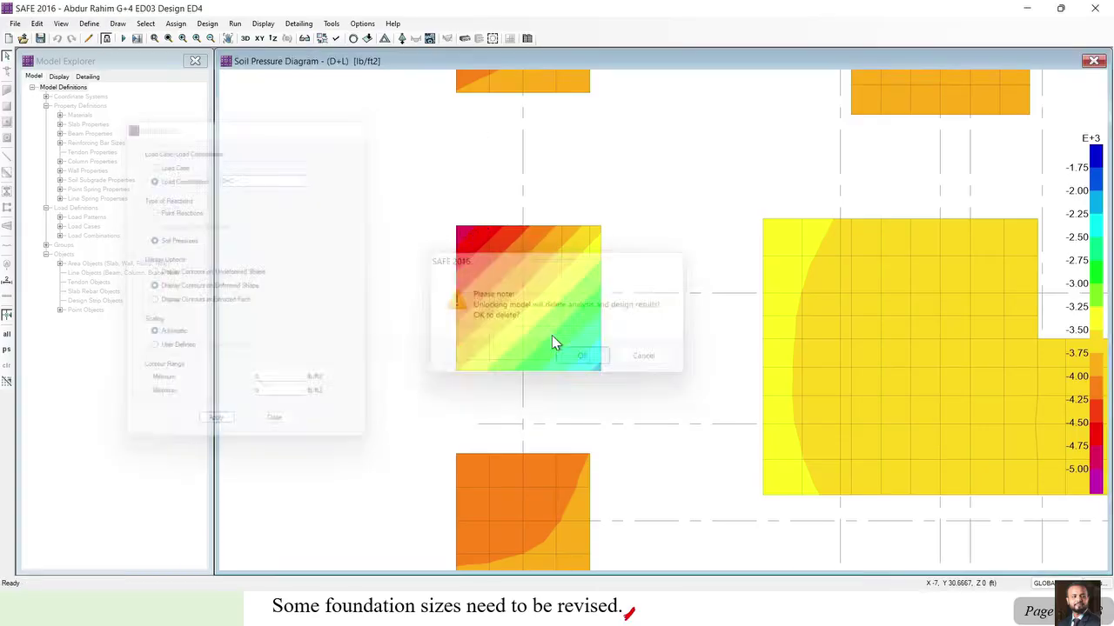
{"action": "left_click", "coordinate": [498, 237]}
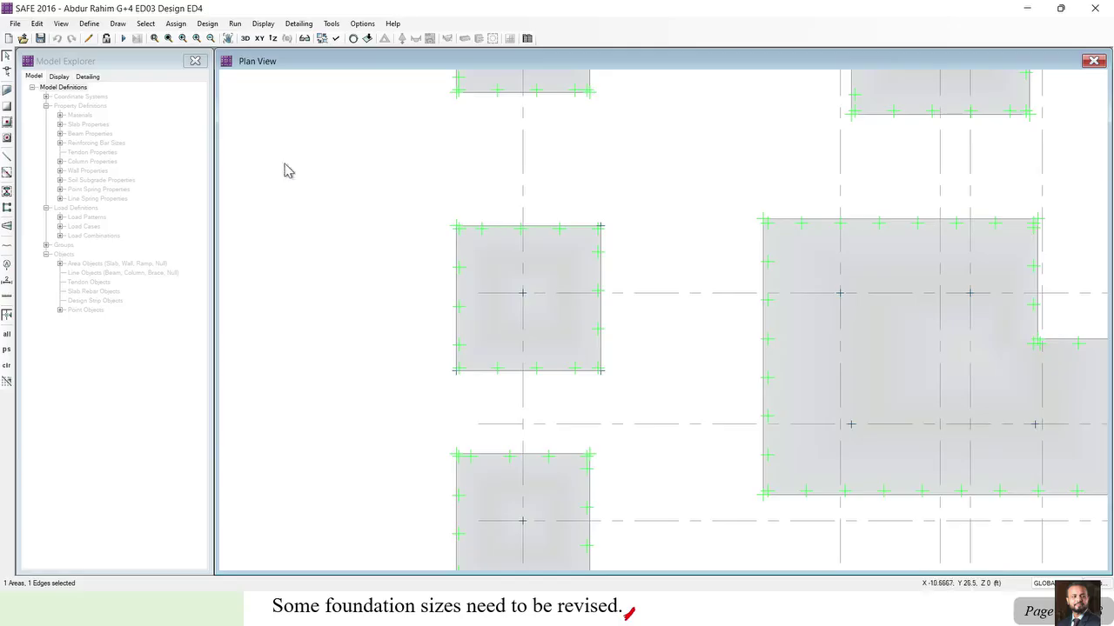
{"action": "left_click", "coordinate": [36, 23]}
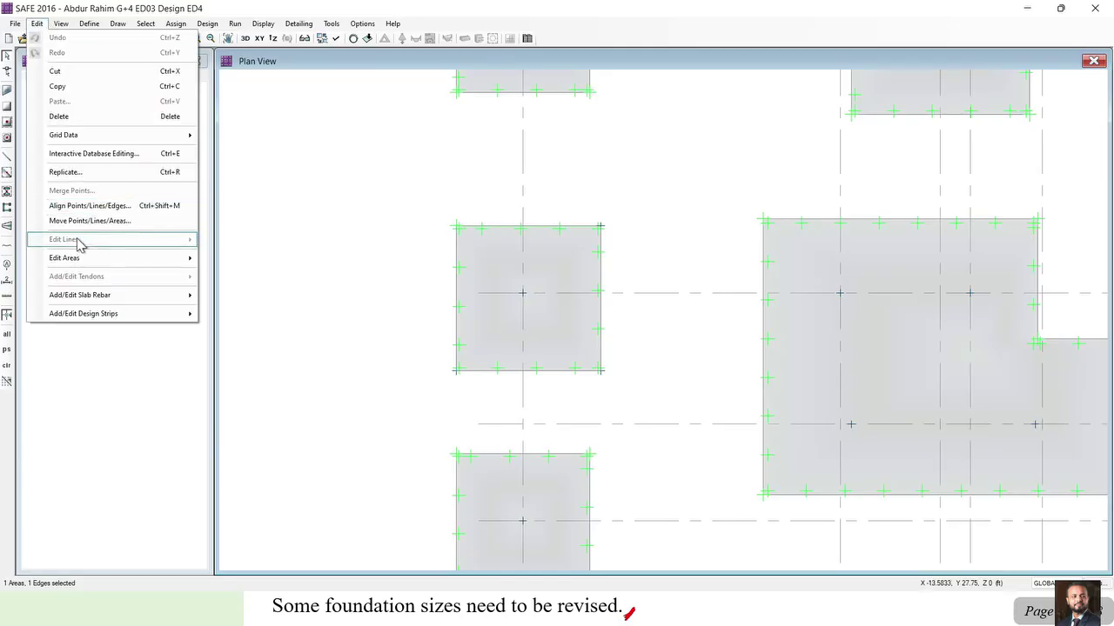
{"action": "mouse_move", "coordinate": [78, 259]}
{"action": "left_click", "coordinate": [287, 285]}
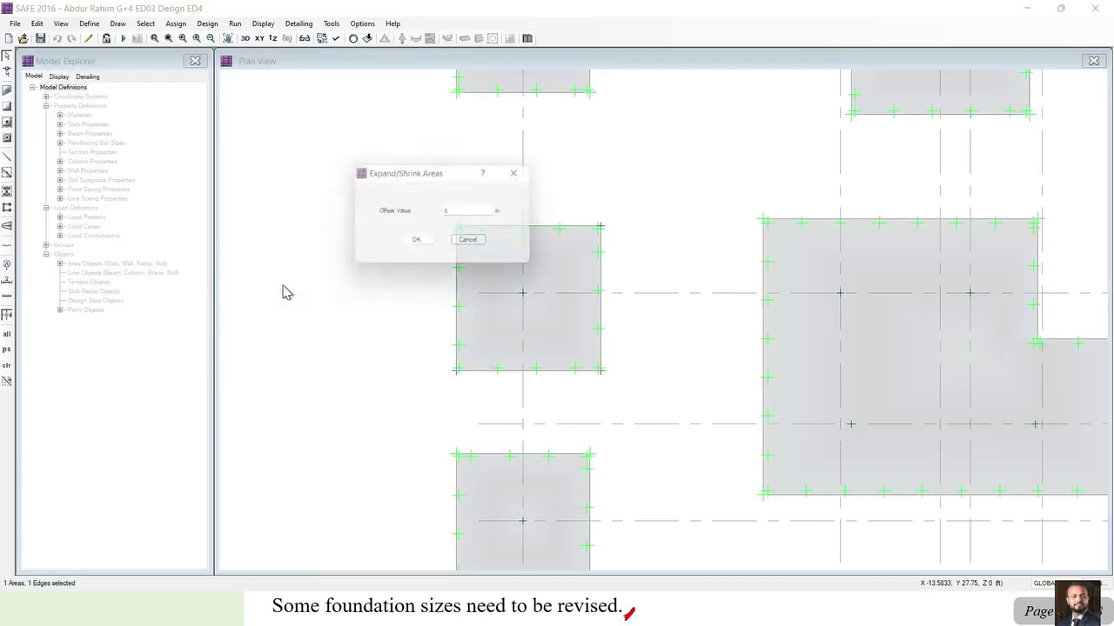
{"action": "left_click", "coordinate": [409, 242]}
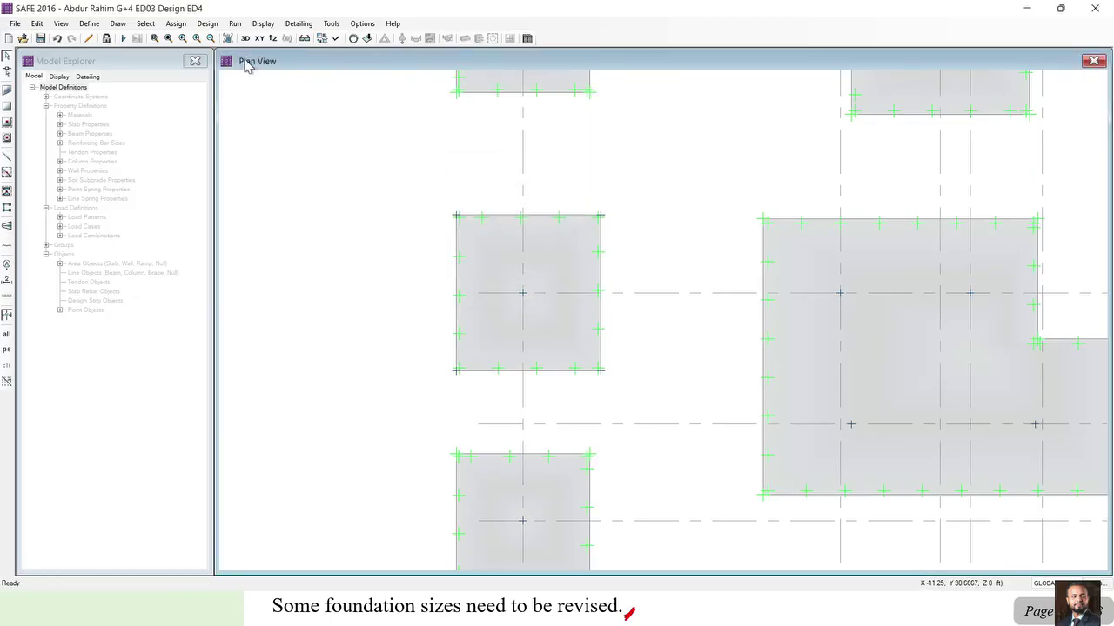
Run the analysis and display the soil pressures for the D+L load combination, examining the resized footing at grid A-4
{"action": "left_click", "coordinate": [124, 39]}
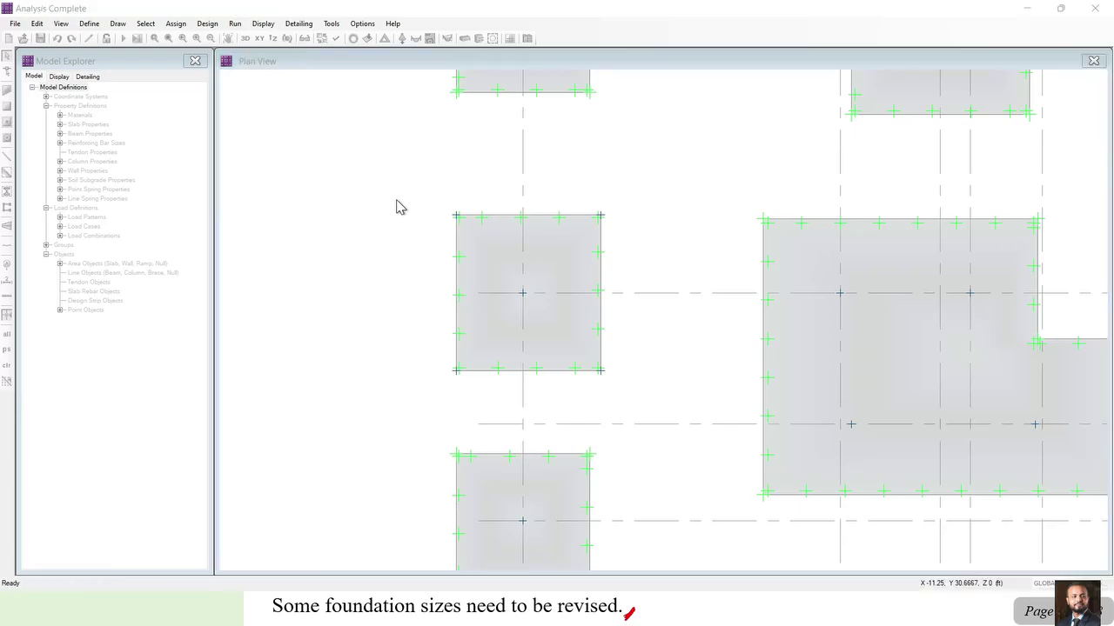
{"action": "left_click", "coordinate": [402, 38]}
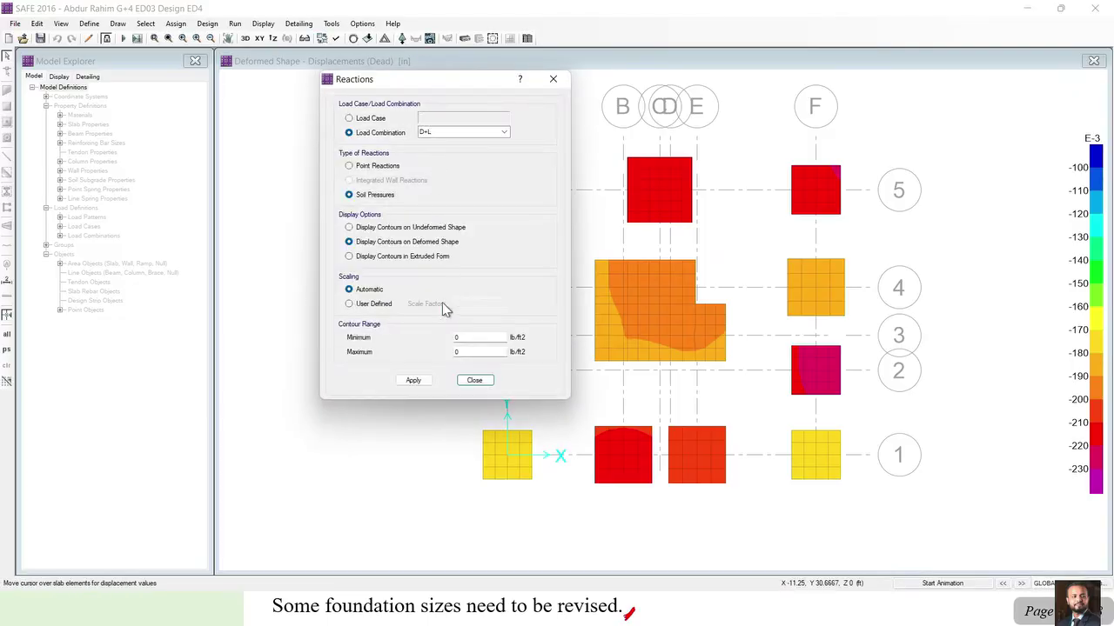
{"action": "left_click", "coordinate": [418, 380]}
{"action": "left_click_drag", "start_coordinate": [394, 83], "coordinate": [257, 149]}
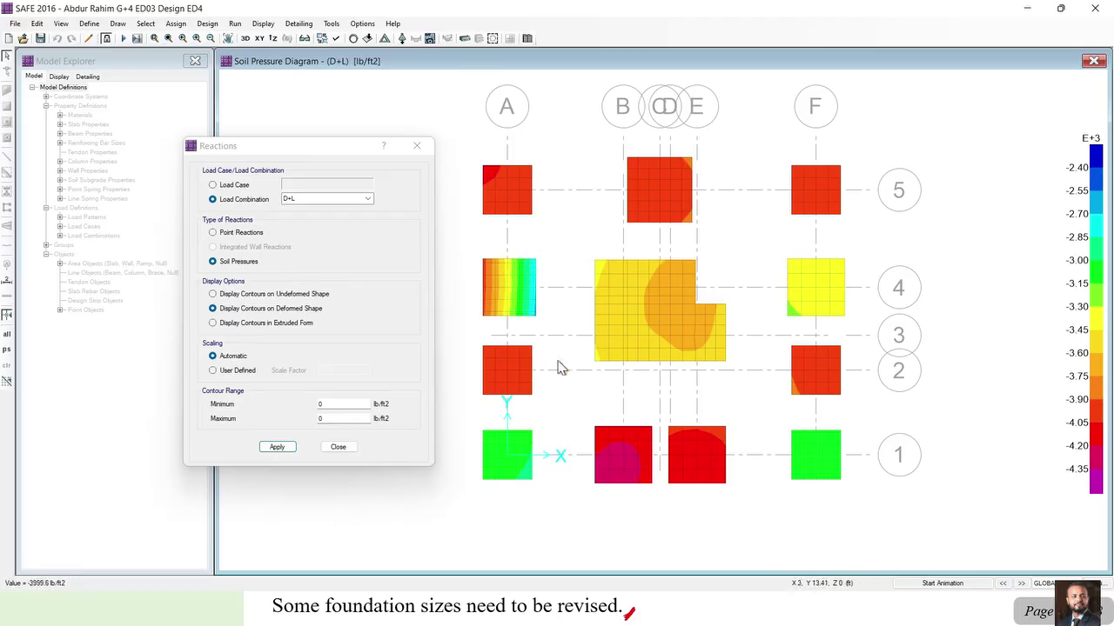
{"action": "left_click", "coordinate": [417, 146]}
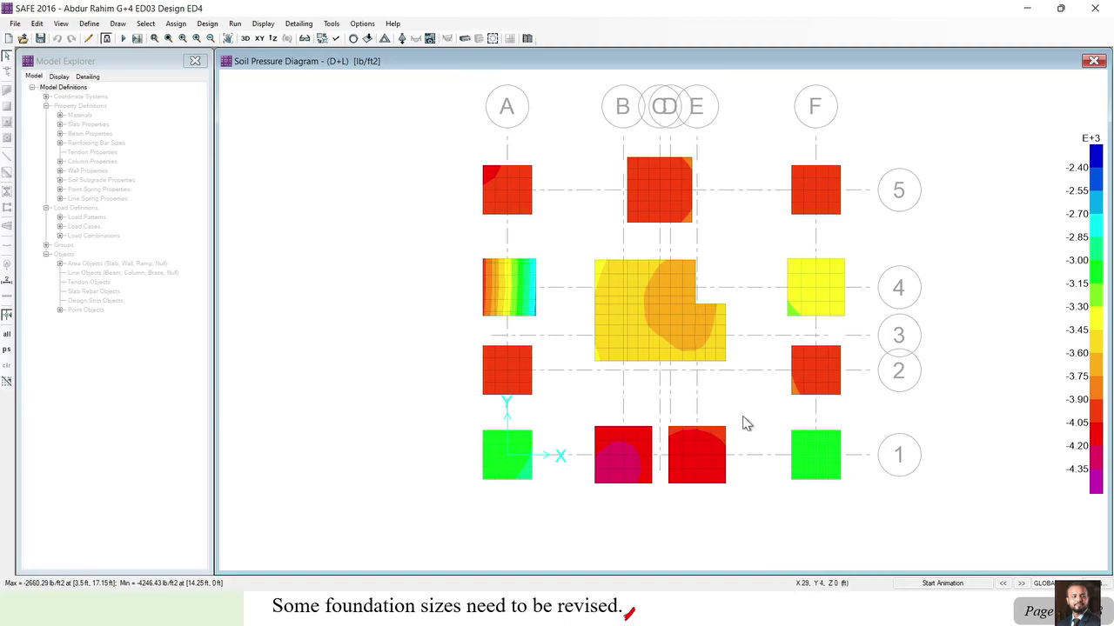
Consult the punching shear slide in the presentation and return to SAFE to display the punching shear capacity ratios
{"action": "left_click", "coordinate": [714, 613]}
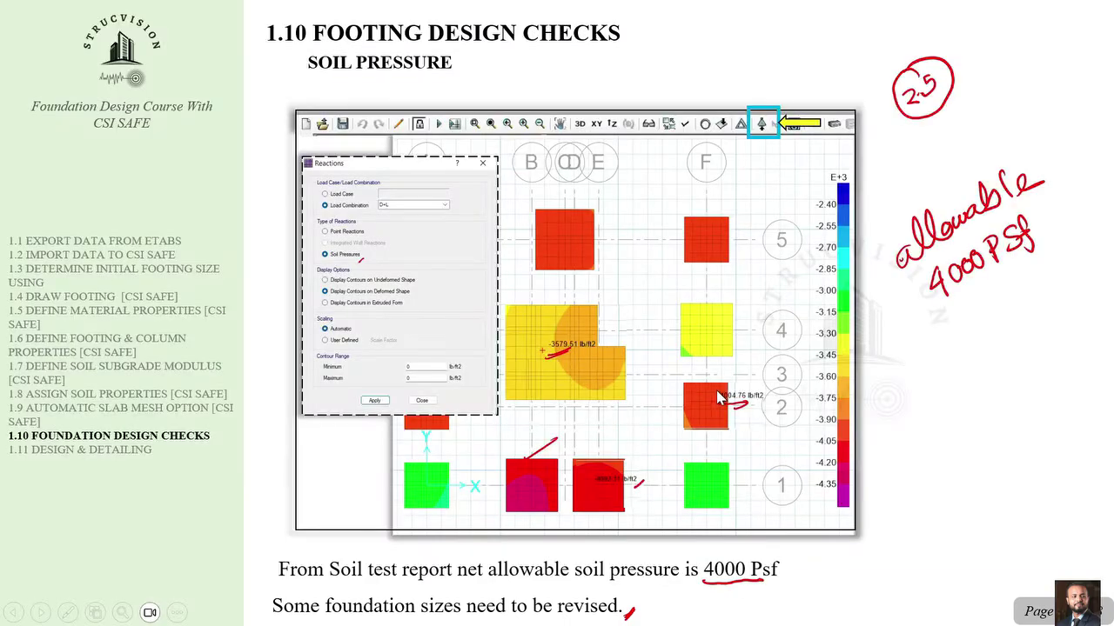
{"action": "left_click", "coordinate": [661, 279]}
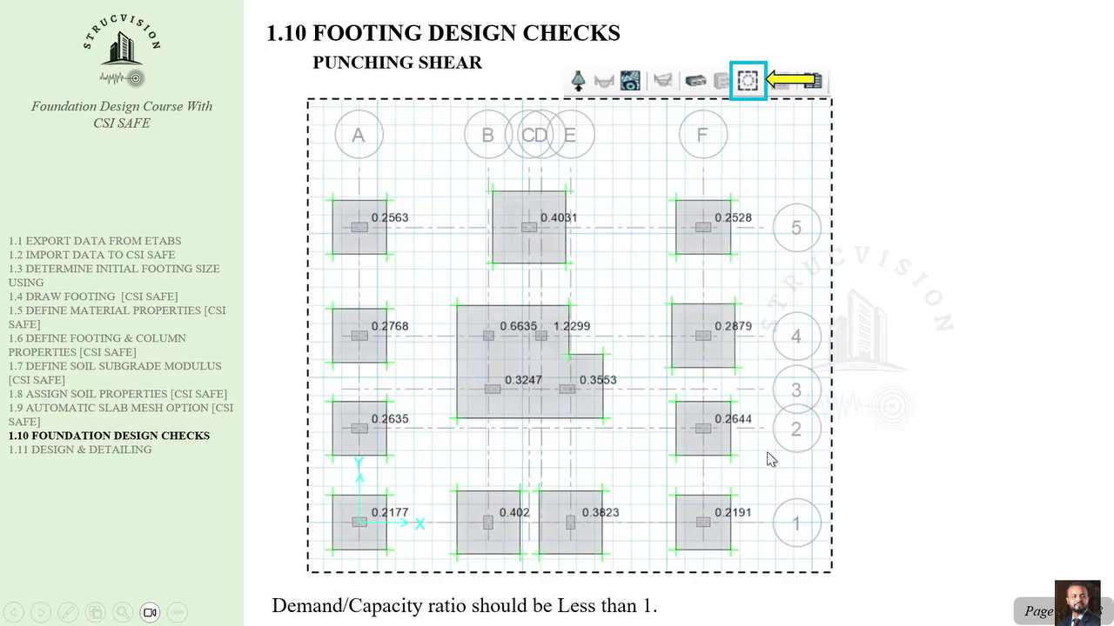
{"action": "key", "text": "super"}
{"action": "mouse_move", "coordinate": [845, 609]}
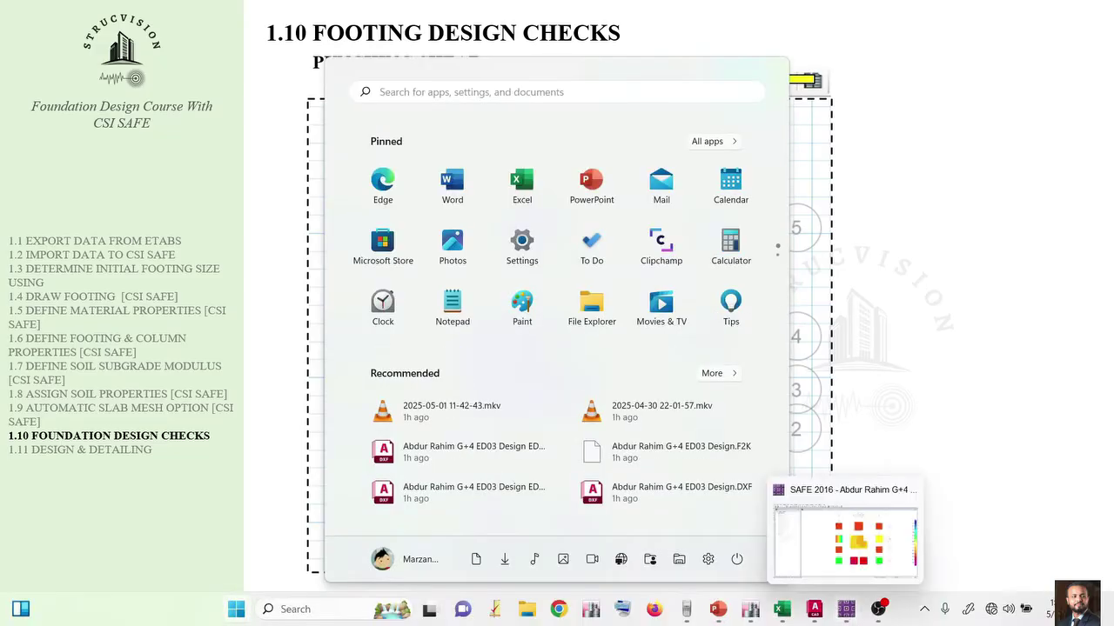
{"action": "left_click", "coordinate": [845, 539]}
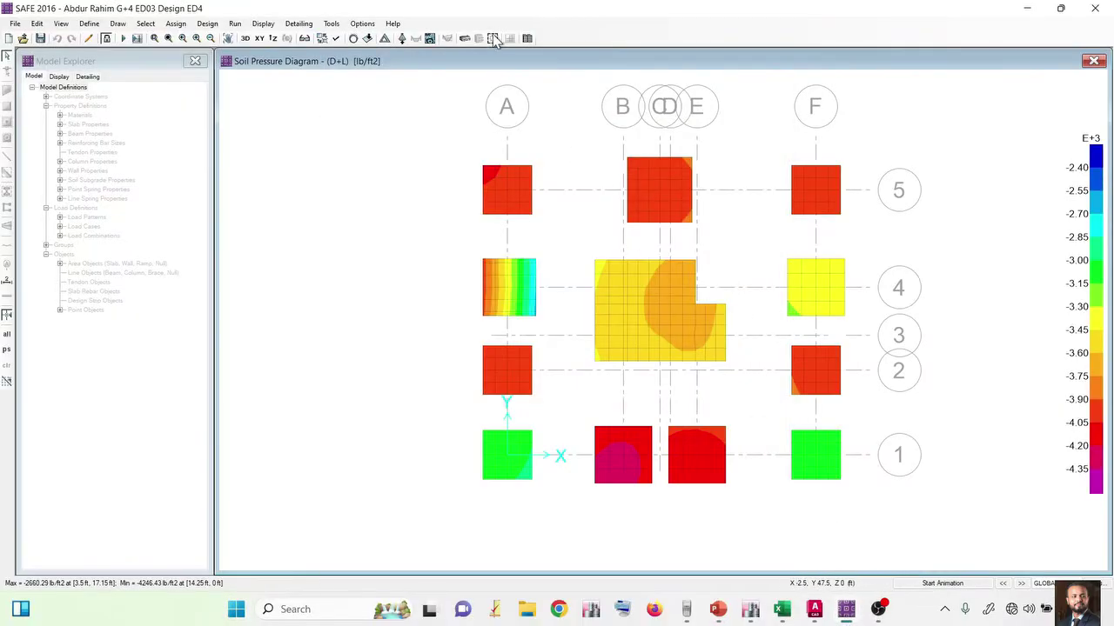
{"action": "left_click", "coordinate": [492, 39]}
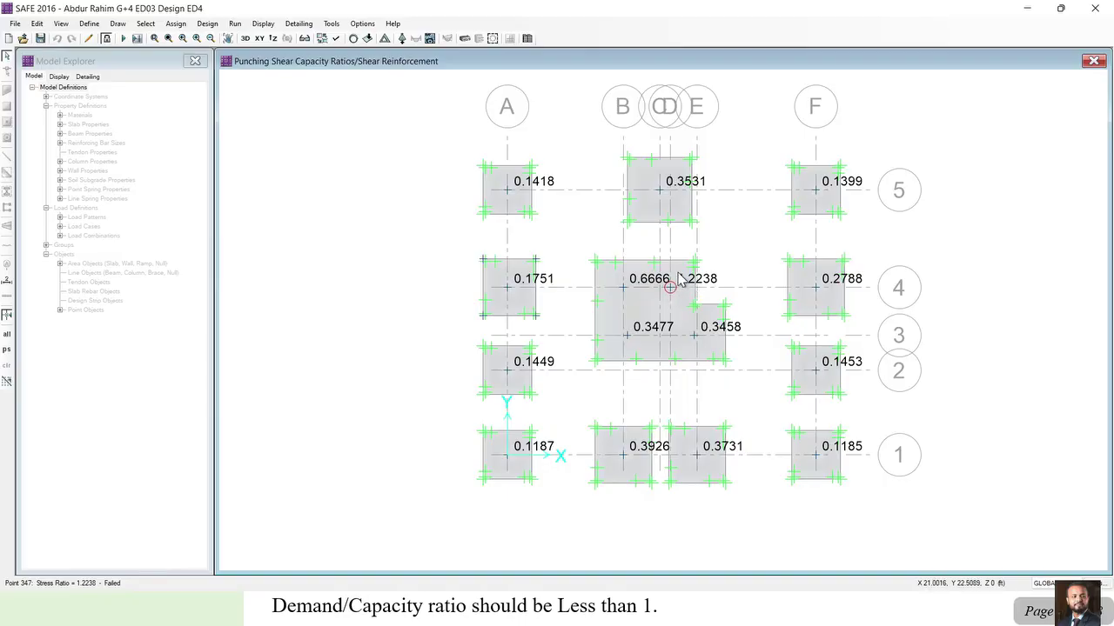
Unlock the model and add a copy of the Footing slab property named "Footing 30 inch" with a revised thickness
{"action": "left_click", "coordinate": [105, 39]}
{"action": "left_click", "coordinate": [586, 359]}
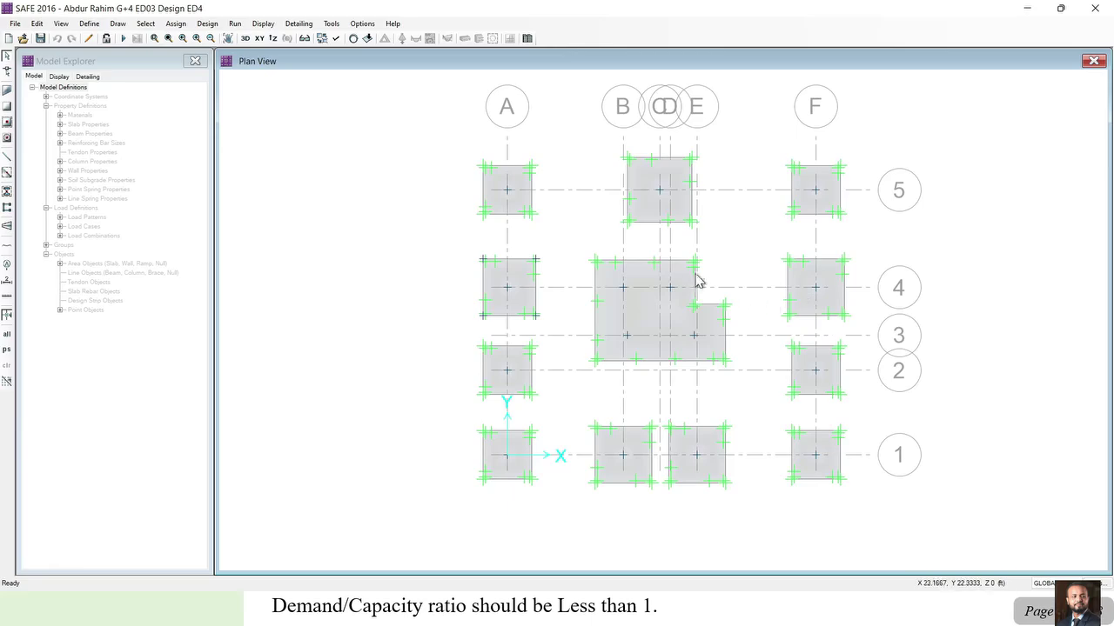
{"action": "left_click", "coordinate": [89, 24]}
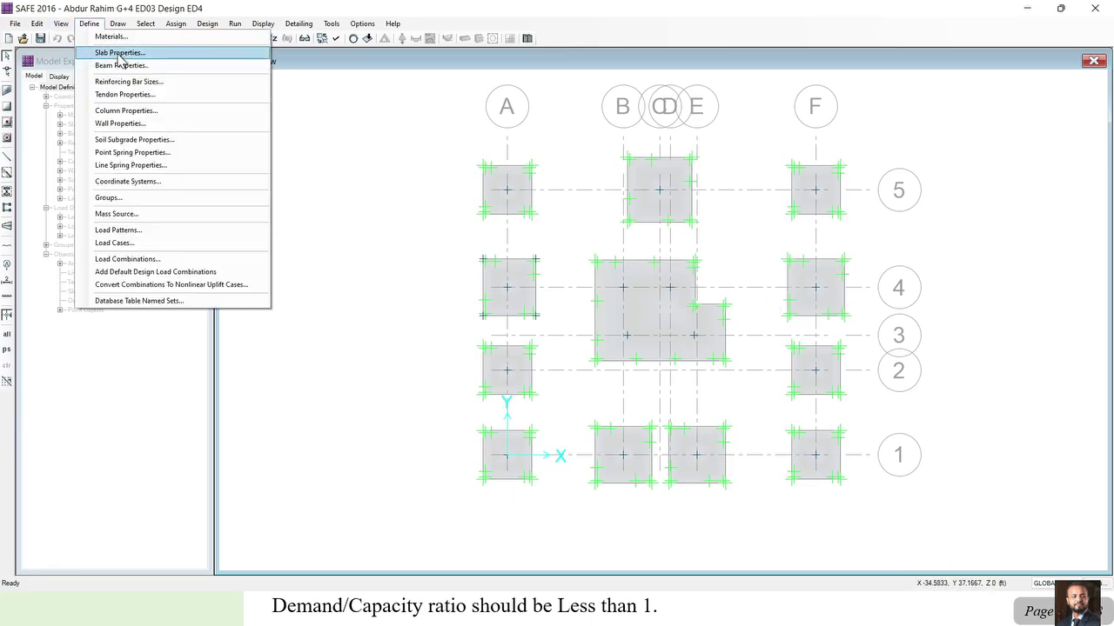
{"action": "left_click", "coordinate": [119, 53]}
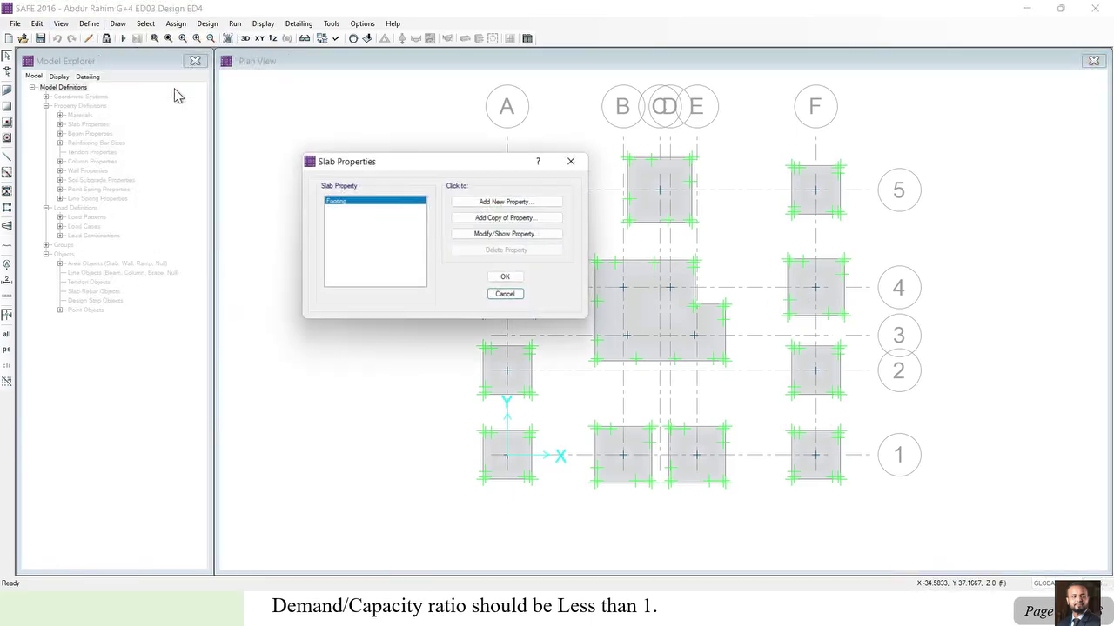
{"action": "left_click", "coordinate": [499, 219]}
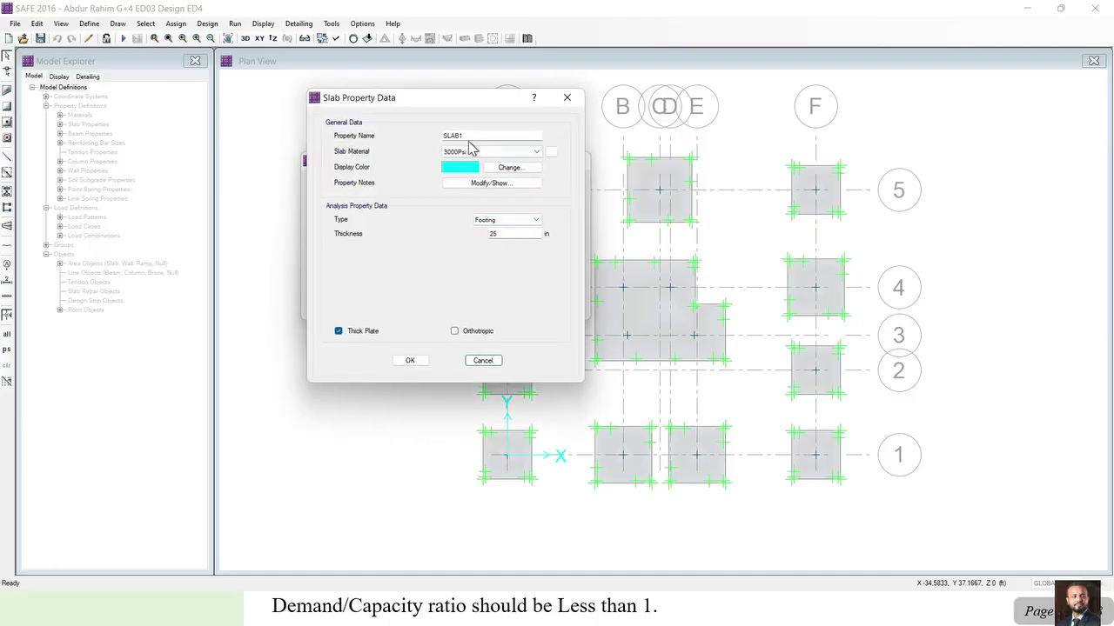
{"action": "double_click", "coordinate": [469, 136]}
{"action": "type", "text": "Footing 30 inch"}
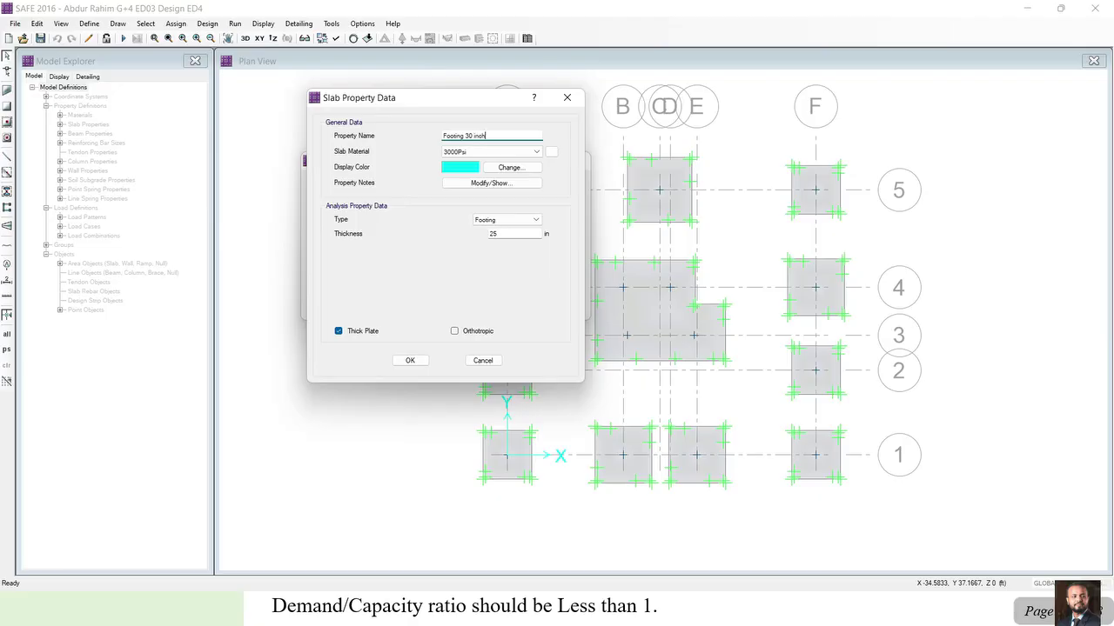
{"action": "double_click", "coordinate": [507, 234]}
{"action": "left_click", "coordinate": [416, 364]}
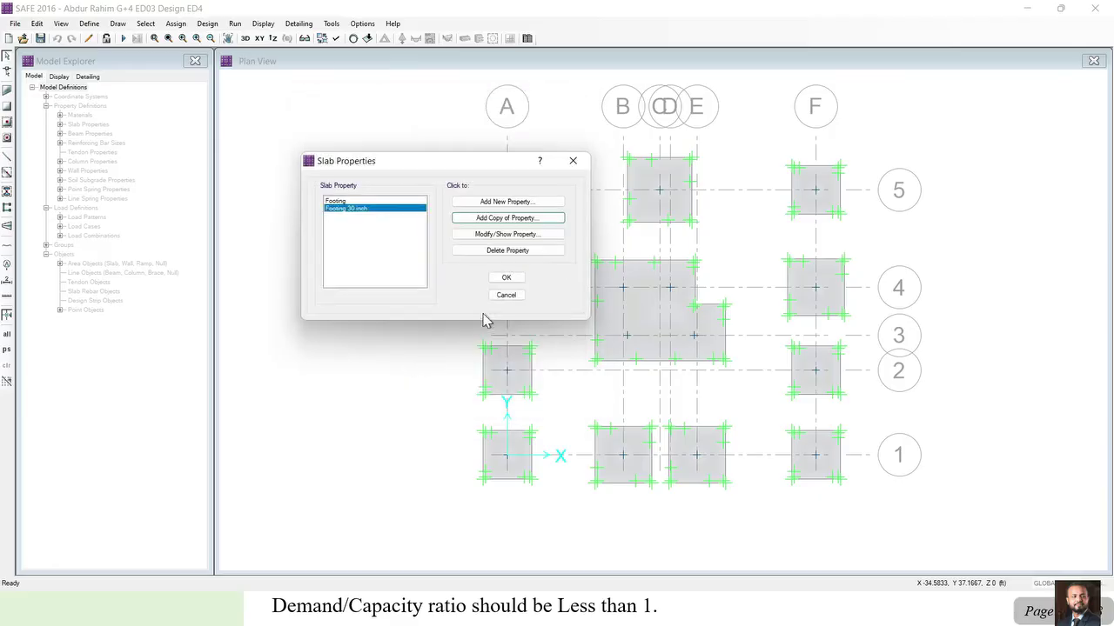
{"action": "left_click", "coordinate": [506, 280]}
Assign the "Footing 30 inch" slab property to the L-shaped combined footing between grids B and E
{"action": "left_click", "coordinate": [641, 319]}
{"action": "left_click", "coordinate": [175, 23]}
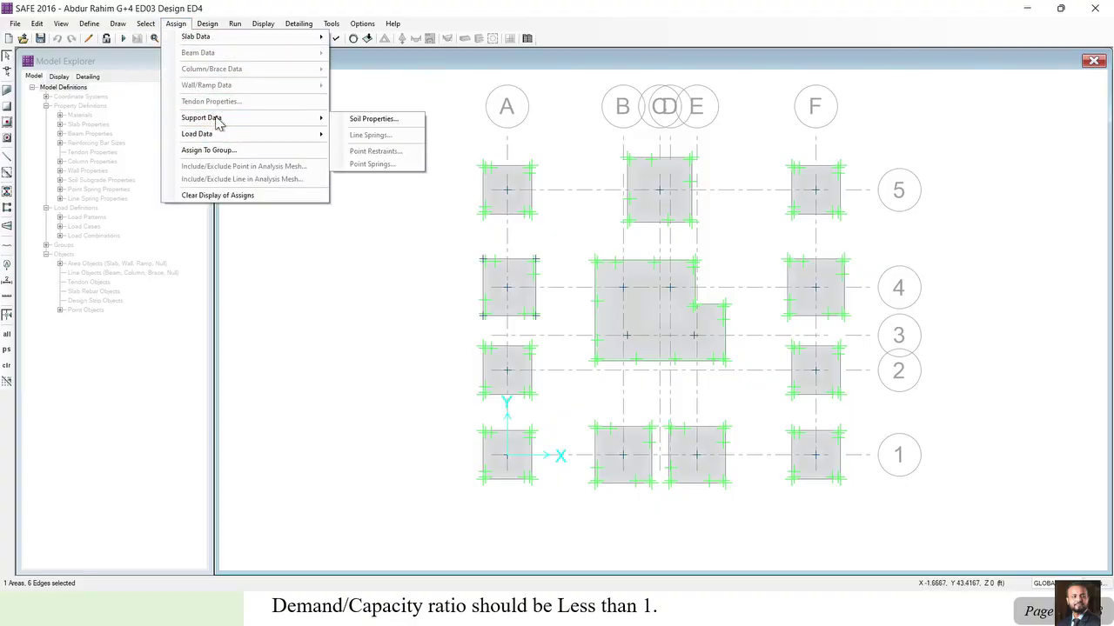
{"action": "mouse_move", "coordinate": [214, 37]}
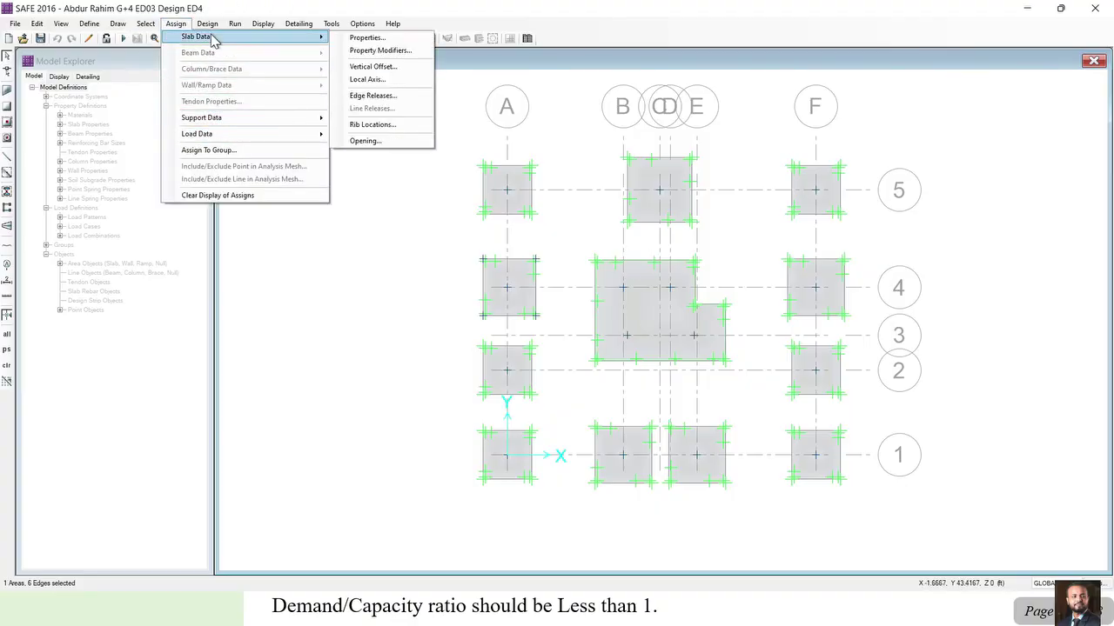
{"action": "left_click", "coordinate": [365, 38]}
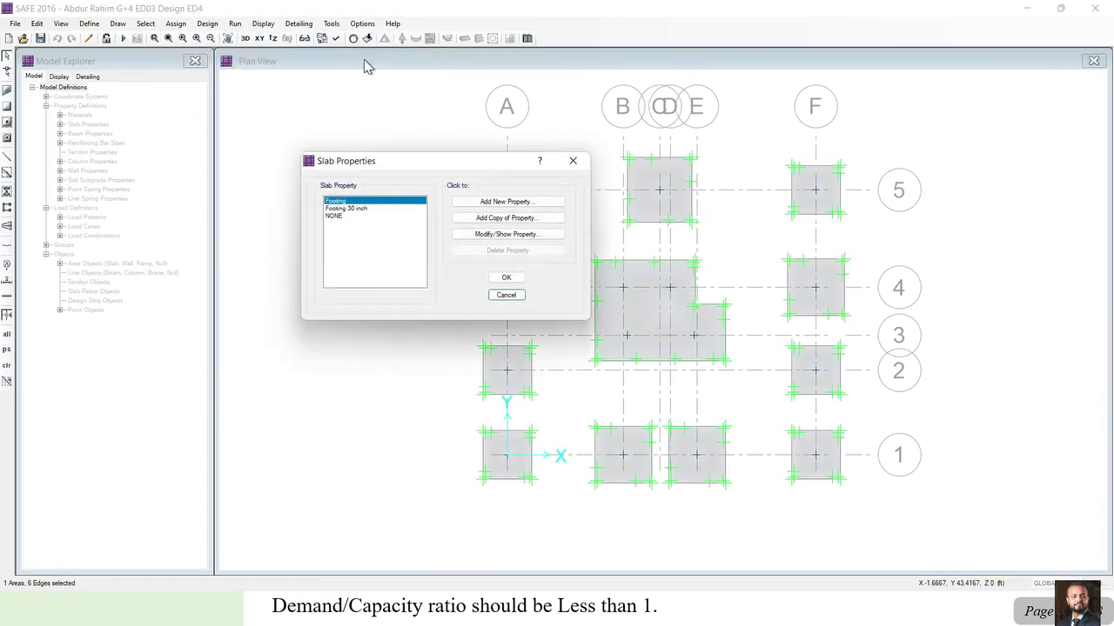
{"action": "left_click", "coordinate": [352, 209]}
{"action": "left_click", "coordinate": [506, 277]}
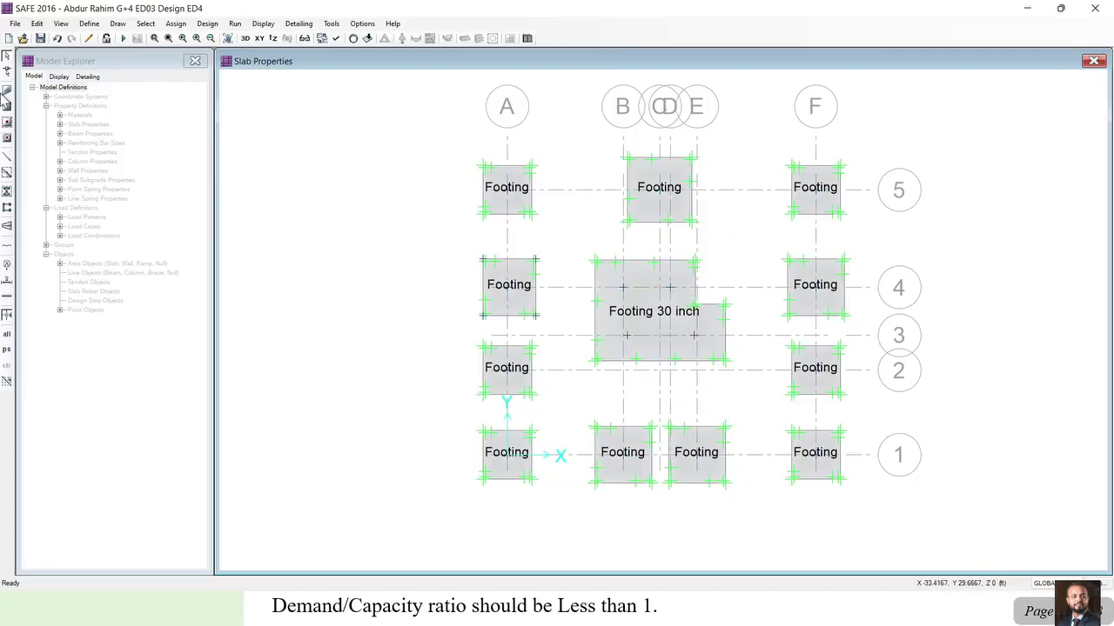
Rerun the analysis to check the punching shear ratios, and switch to the presentation's allowable settlement slide
{"action": "left_click", "coordinate": [124, 39]}
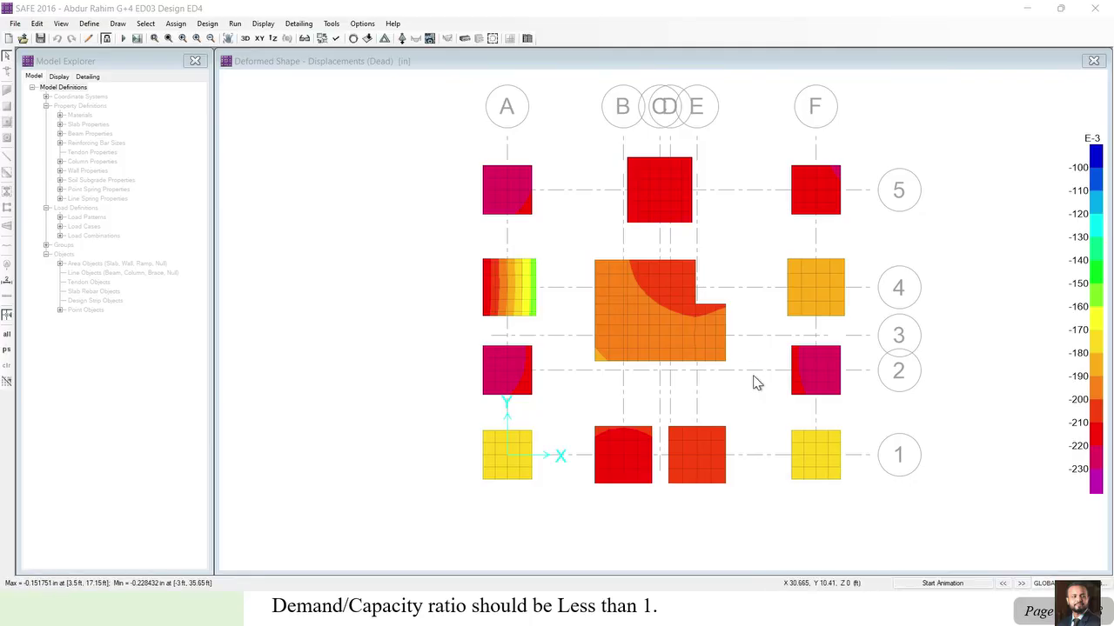
{"action": "left_click", "coordinate": [493, 39]}
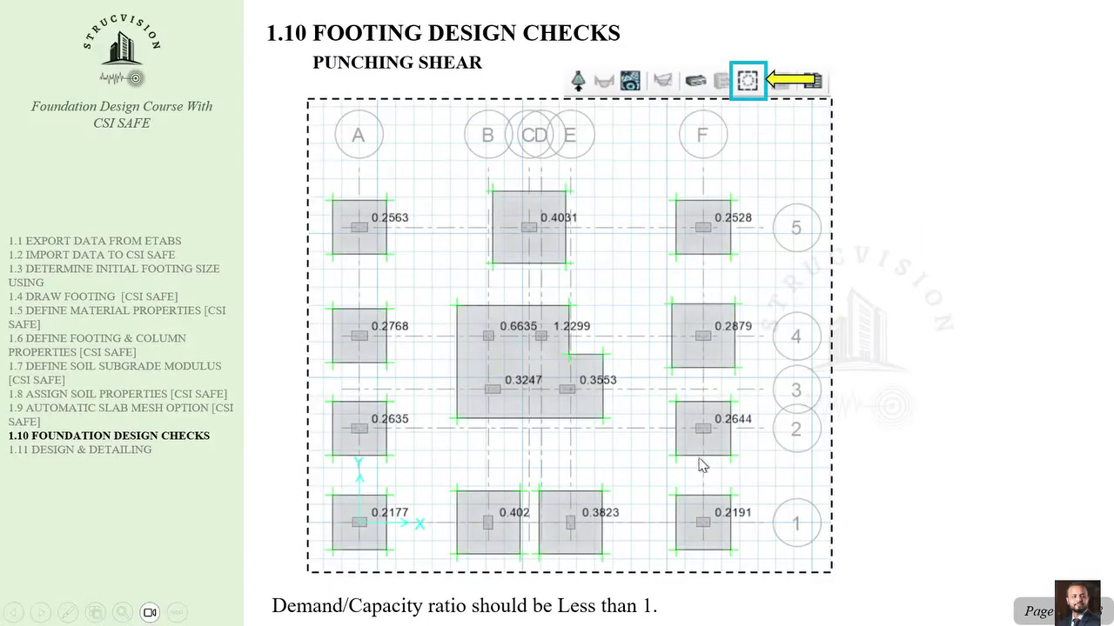
{"action": "left_click", "coordinate": [545, 322]}
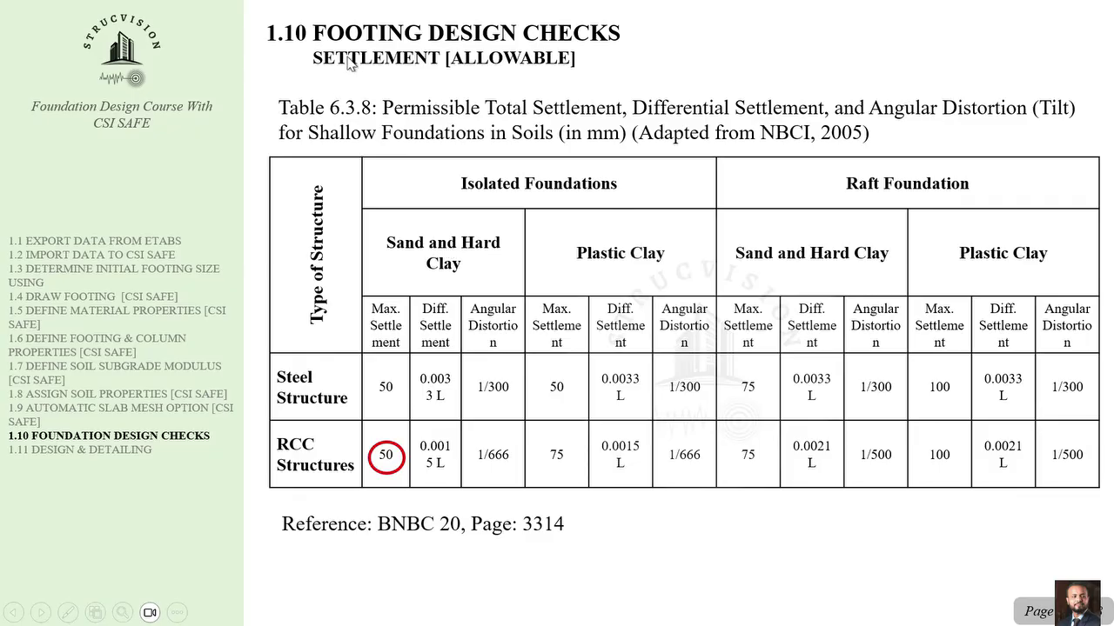
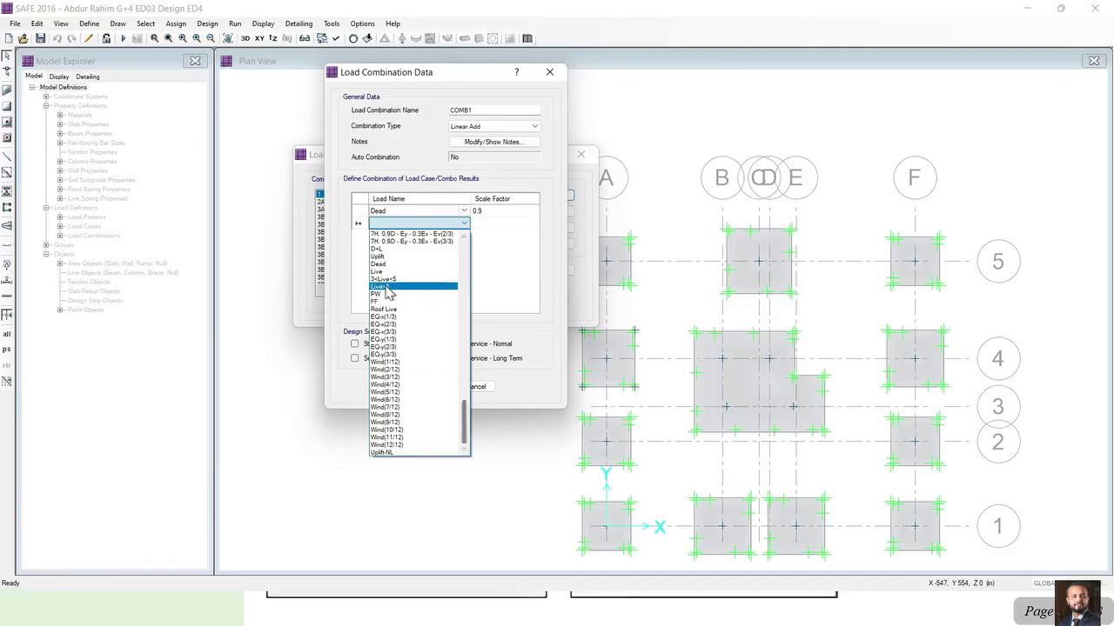
Add the PW and FF load cases to the new load combination, each with a scale factor of 0.9
{"action": "left_click", "coordinate": [409, 294]}
{"action": "left_click", "coordinate": [444, 242]}
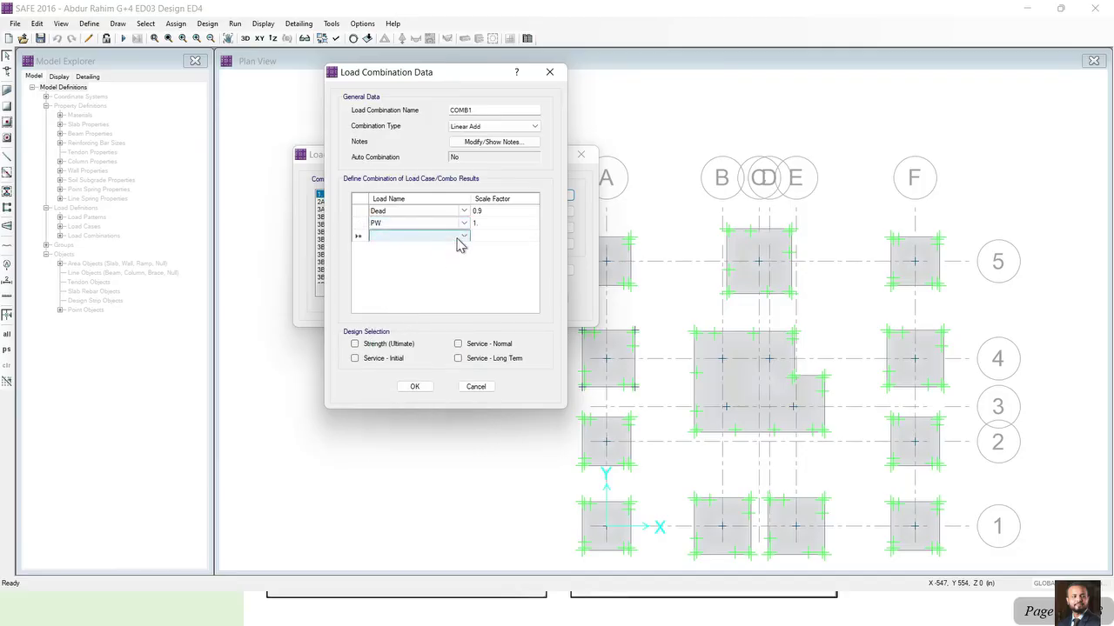
{"action": "left_click", "coordinate": [464, 236]}
{"action": "left_click_drag", "start_coordinate": [466, 289], "coordinate": [462, 434]}
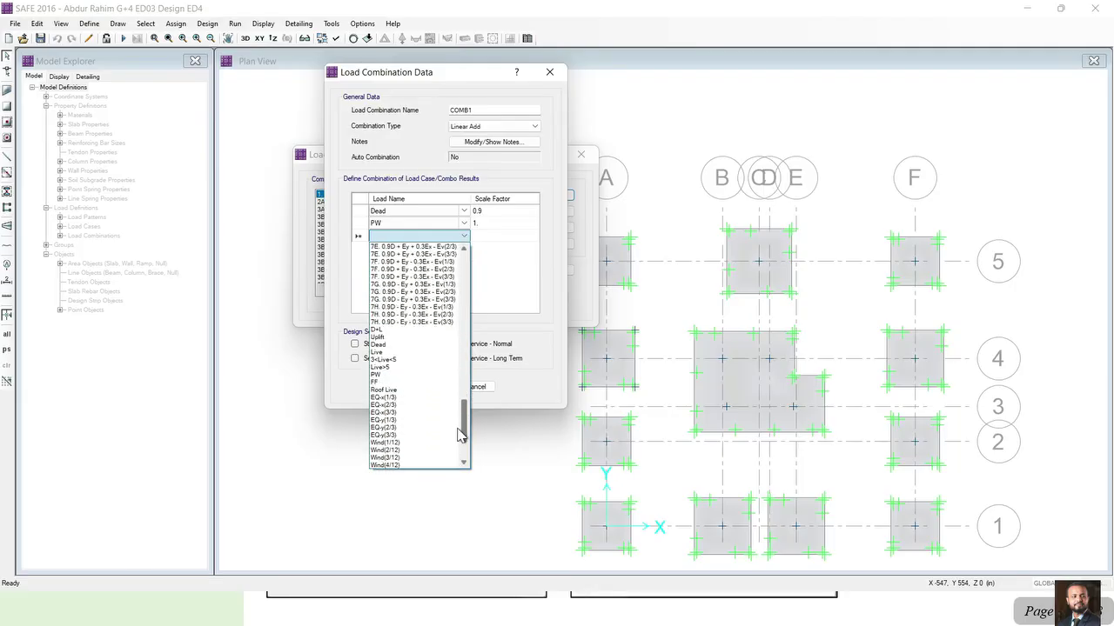
{"action": "left_click", "coordinate": [390, 388]}
{"action": "left_click", "coordinate": [487, 228]}
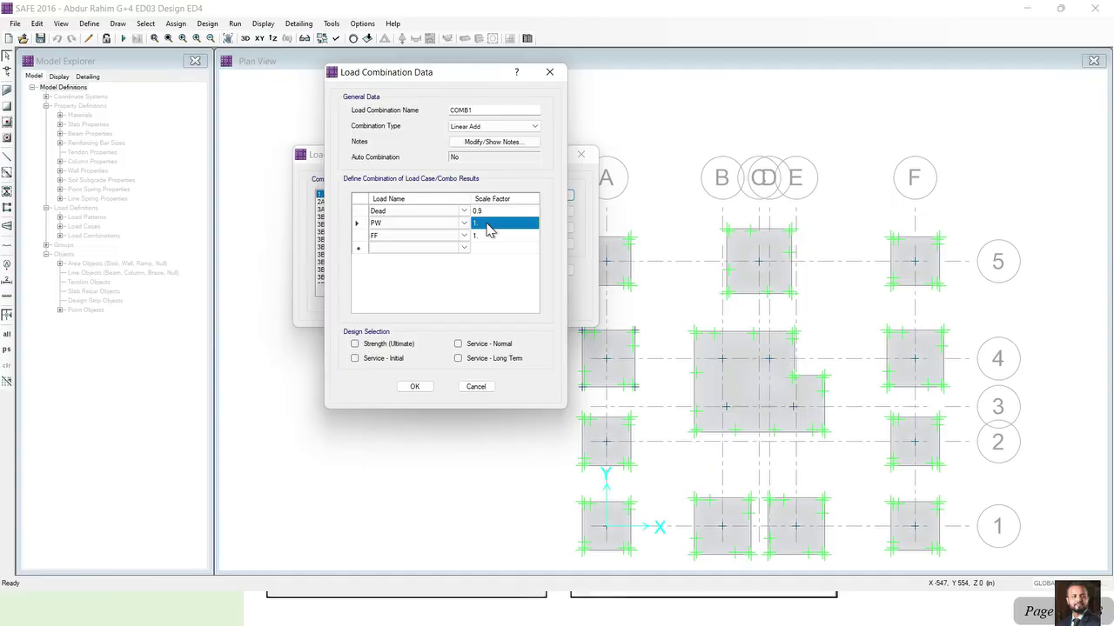
{"action": "type", "text": "0.9"}
{"action": "left_click", "coordinate": [497, 241]}
{"action": "type", "text": "0.9"}
Add the EQ-x(1/3) load case to the new combination with a scale factor of 1
{"action": "left_click", "coordinate": [419, 247]}
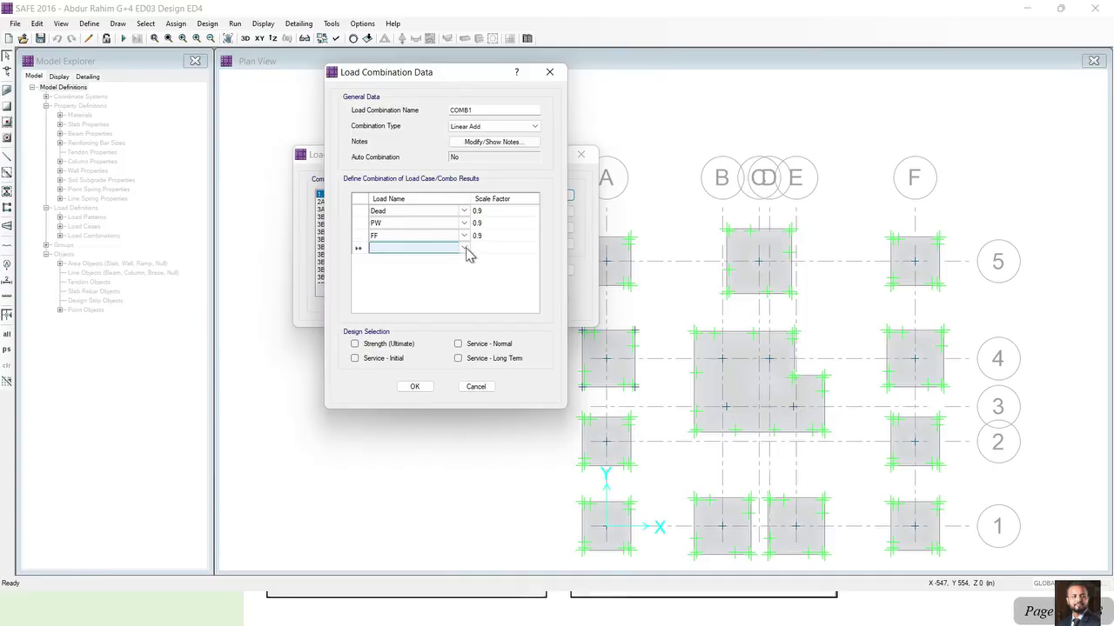
{"action": "left_click", "coordinate": [464, 247]}
{"action": "left_click_drag", "start_coordinate": [465, 268], "coordinate": [472, 414]}
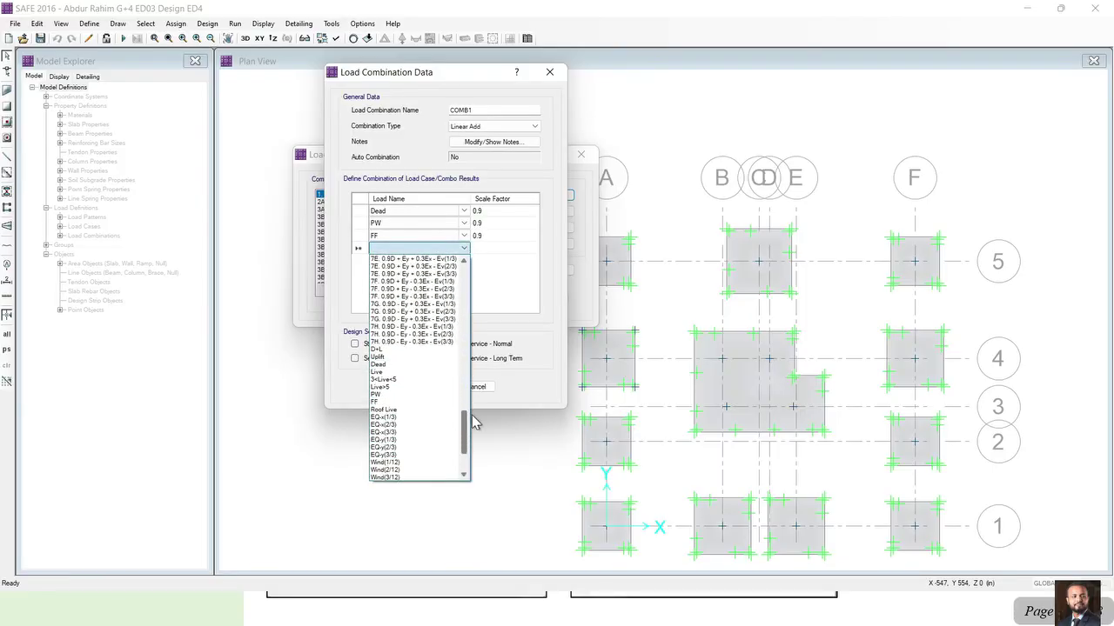
{"action": "left_click", "coordinate": [426, 426]}
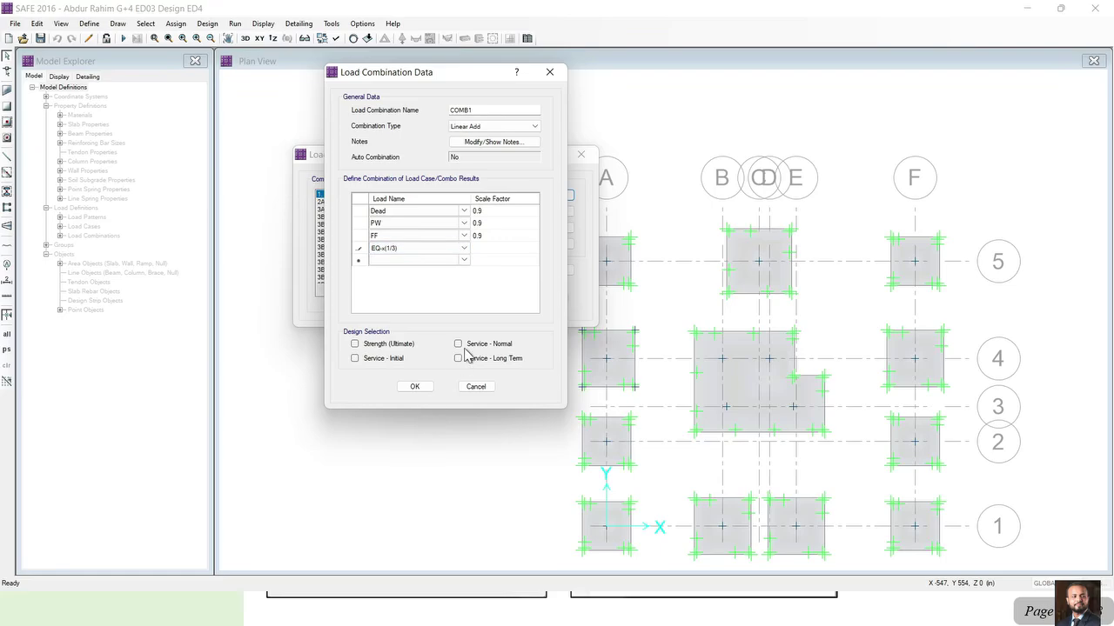
{"action": "left_click", "coordinate": [500, 250]}
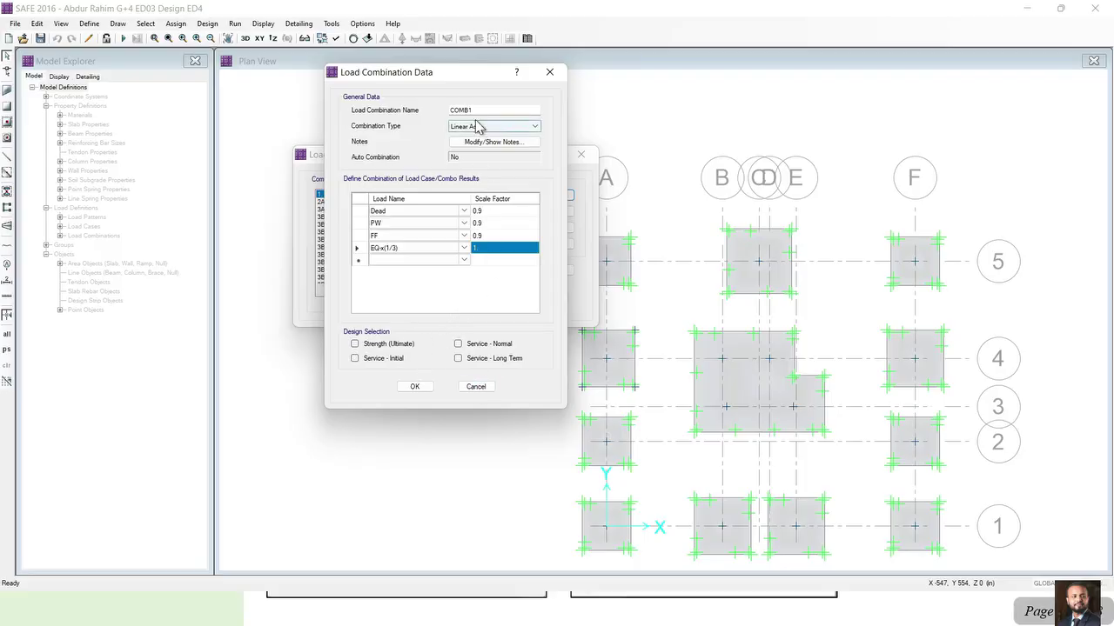
Name the new load combination "Uplift 1", keep its type as Linear Add, and save the load combinations
{"action": "left_click_drag", "start_coordinate": [482, 110], "coordinate": [425, 122]}
{"action": "type", "text": "Uplift 1"}
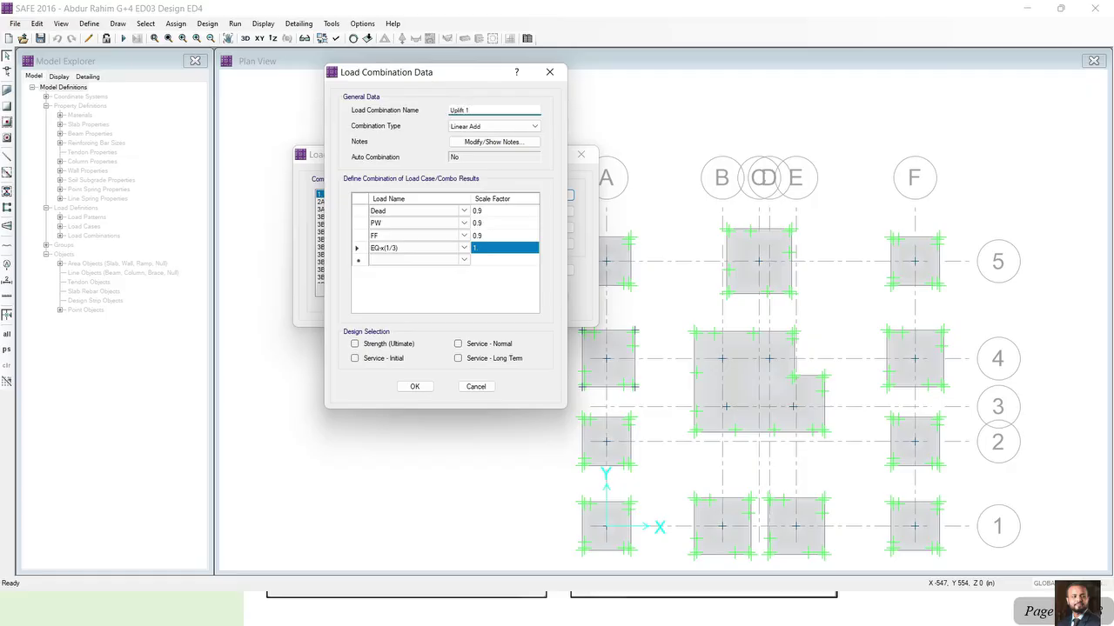
{"action": "left_click", "coordinate": [484, 127]}
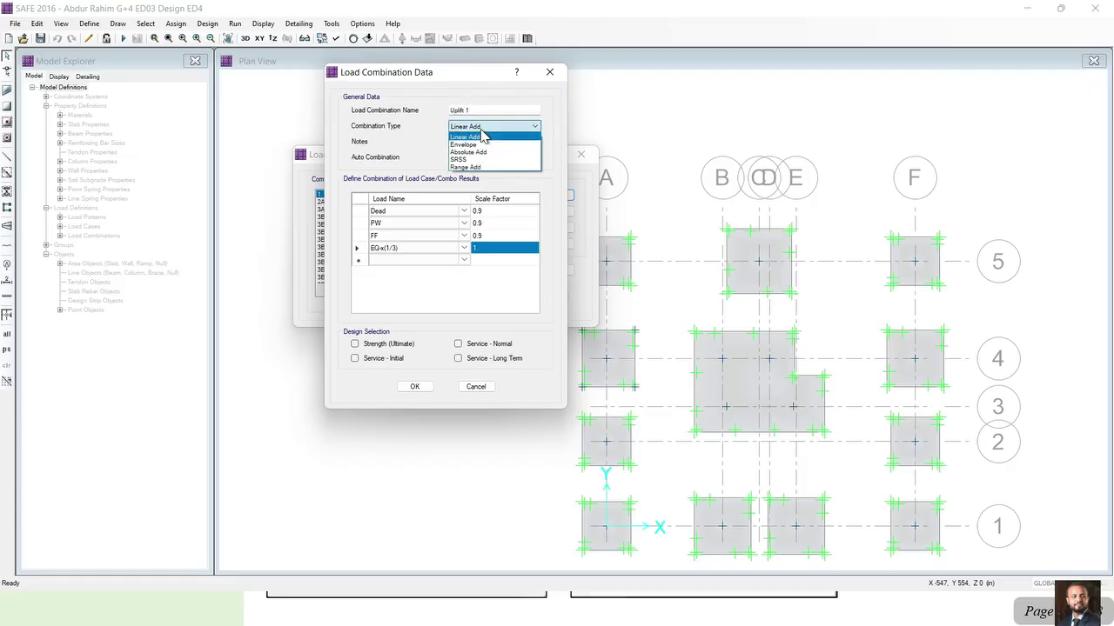
{"action": "left_click", "coordinate": [483, 137]}
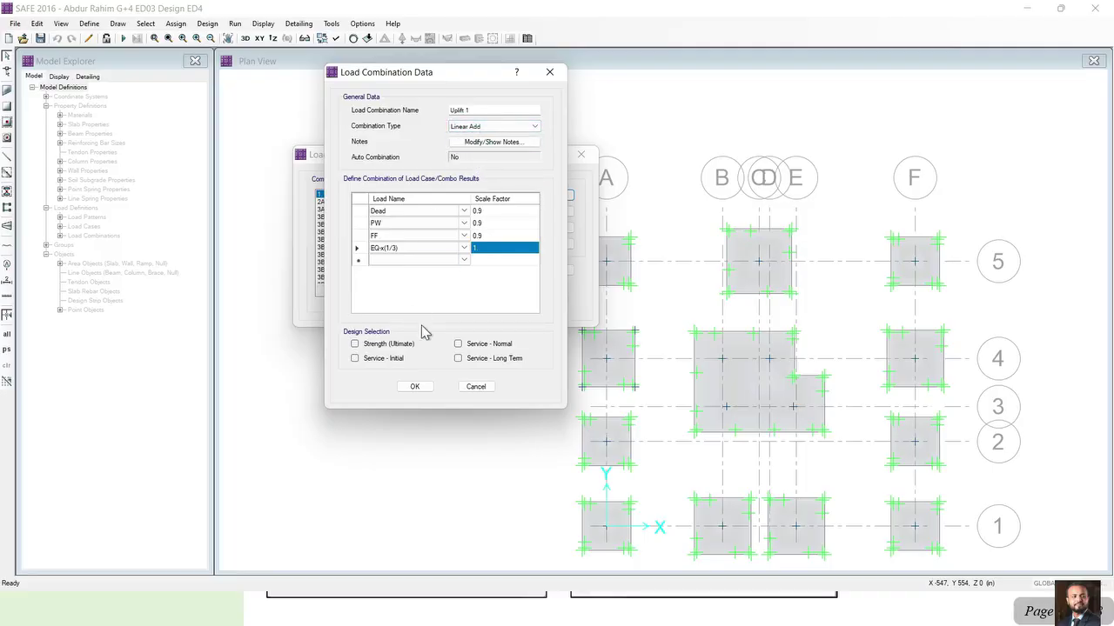
{"action": "left_click", "coordinate": [415, 388]}
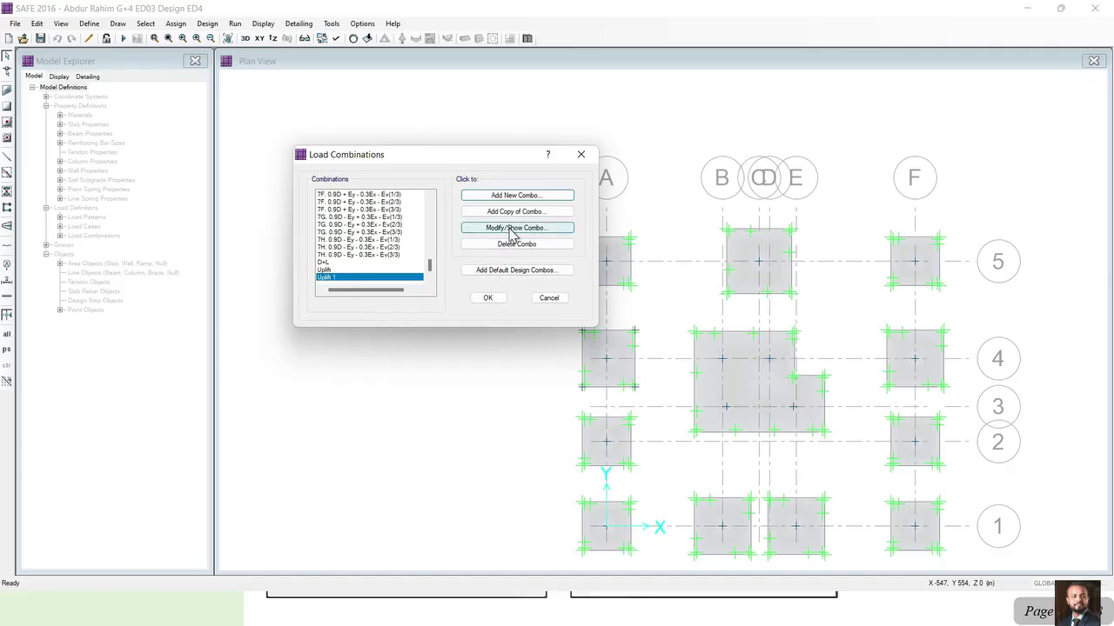
{"action": "left_click", "coordinate": [490, 298]}
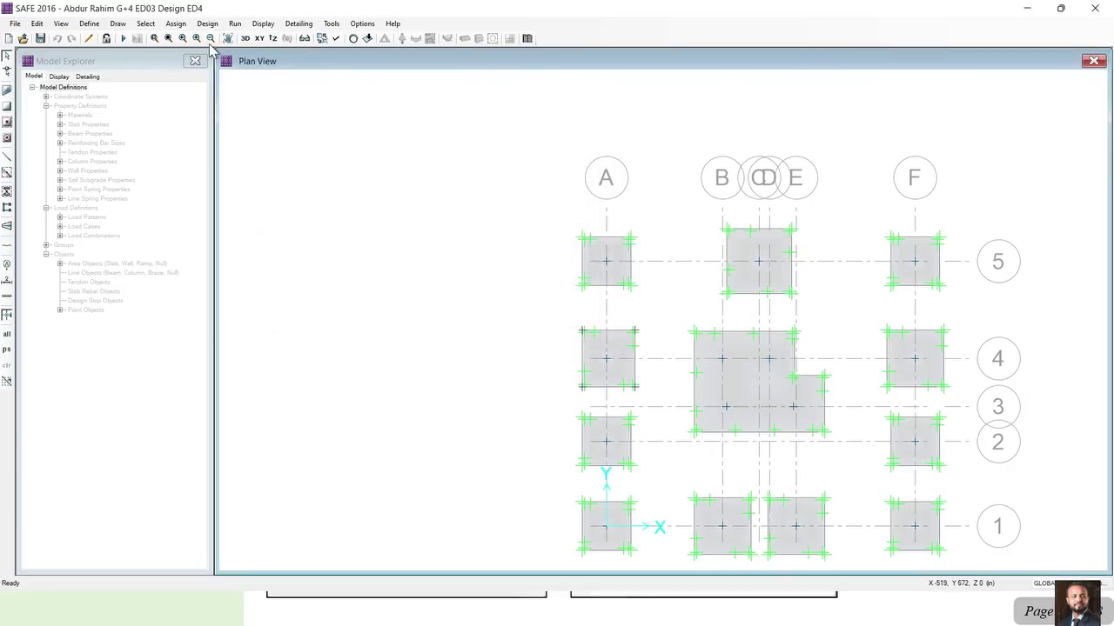
Convert the Uplift 1 load combination to a nonlinear uplift case
{"action": "left_click", "coordinate": [89, 23]}
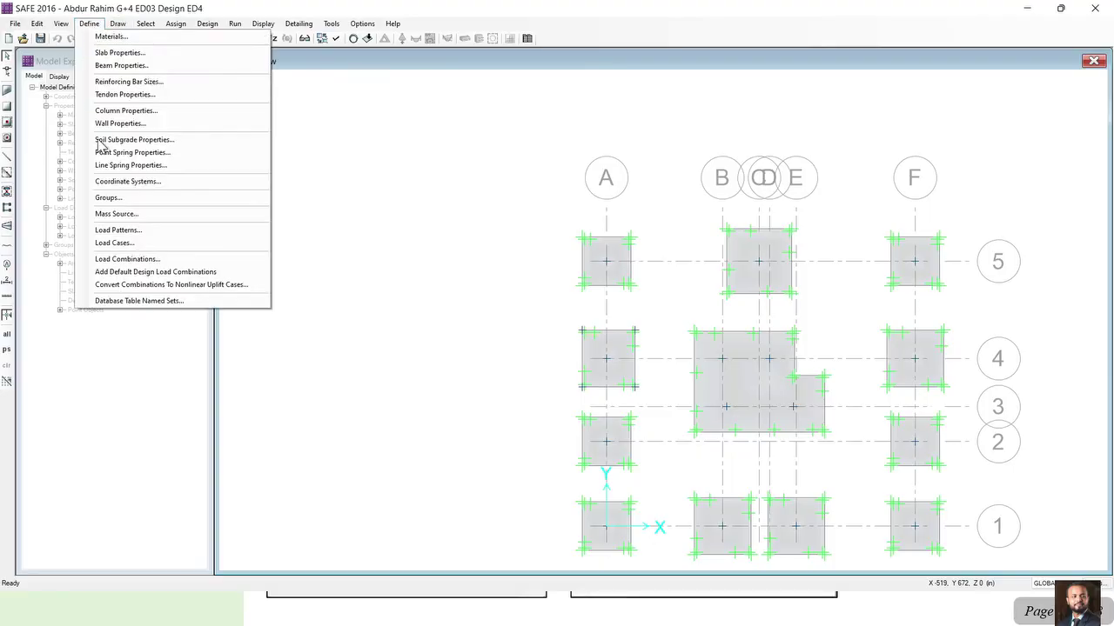
{"action": "left_click", "coordinate": [146, 287]}
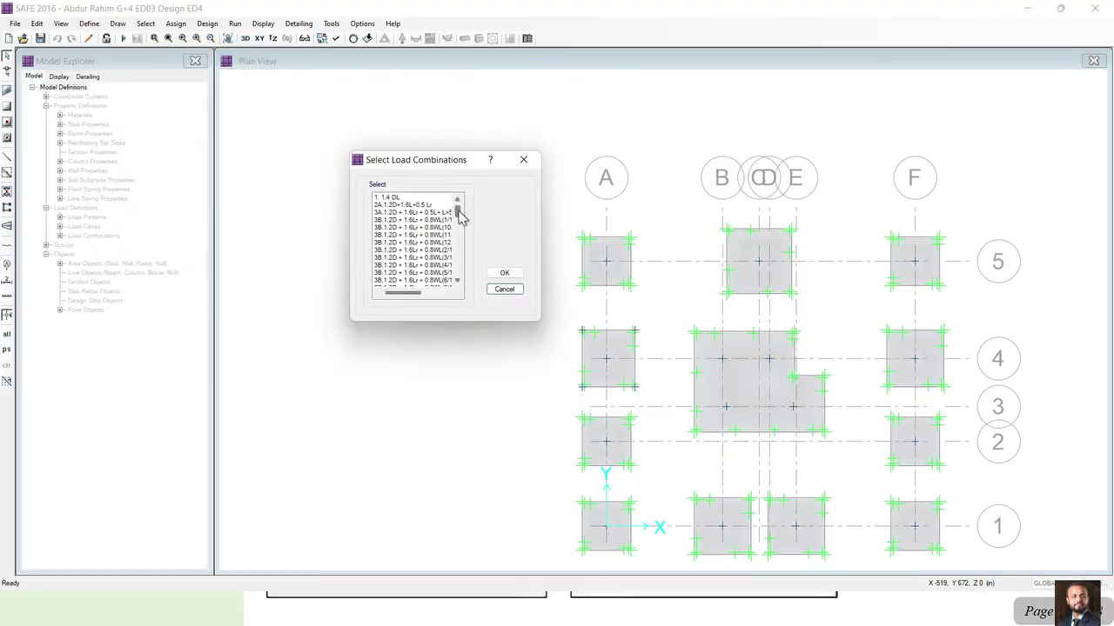
{"action": "left_click_drag", "start_coordinate": [457, 213], "coordinate": [466, 310]}
{"action": "left_click", "coordinate": [393, 280]}
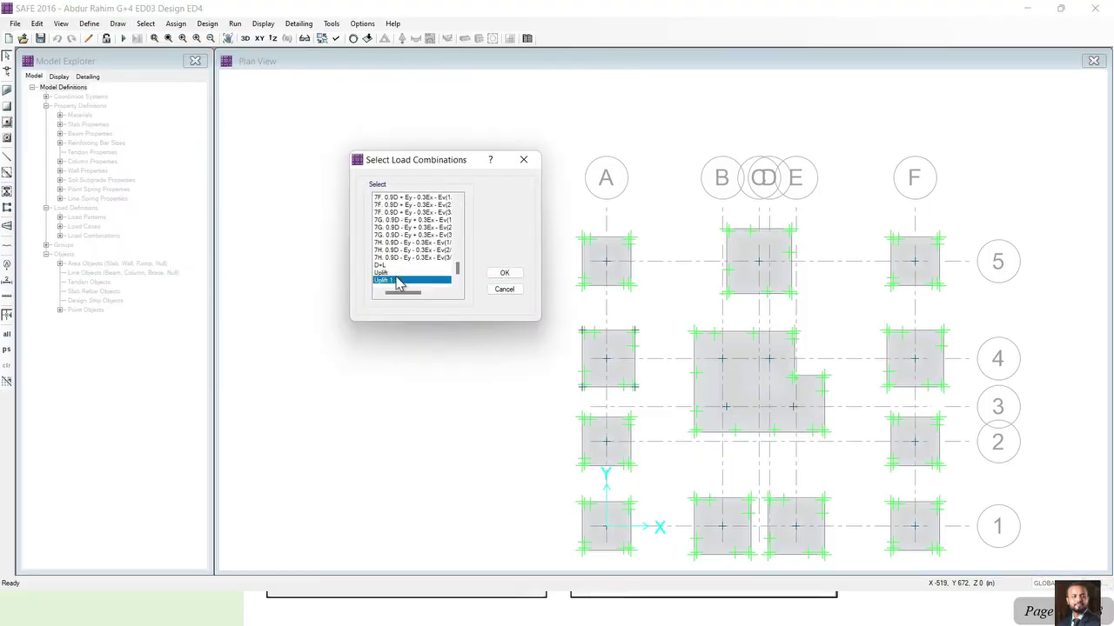
{"action": "left_click", "coordinate": [496, 274]}
Rerun the foundation analysis with the nonlinear uplift case included
{"action": "left_click", "coordinate": [635, 353]}
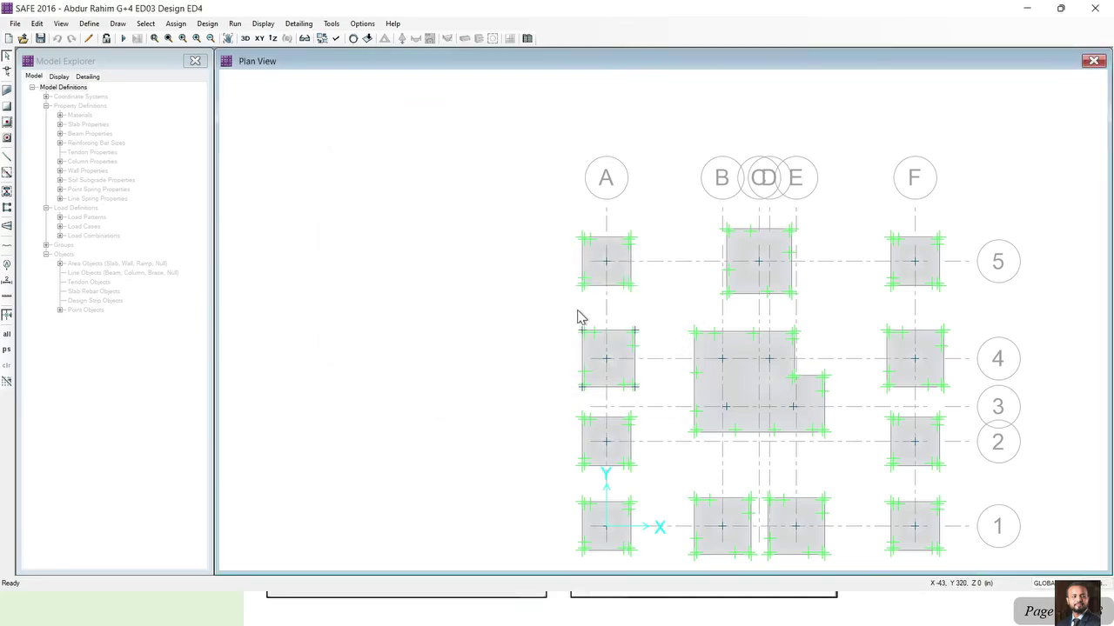
{"action": "scroll", "coordinate": [479, 290], "scroll_direction": "down", "scroll_amount": 1}
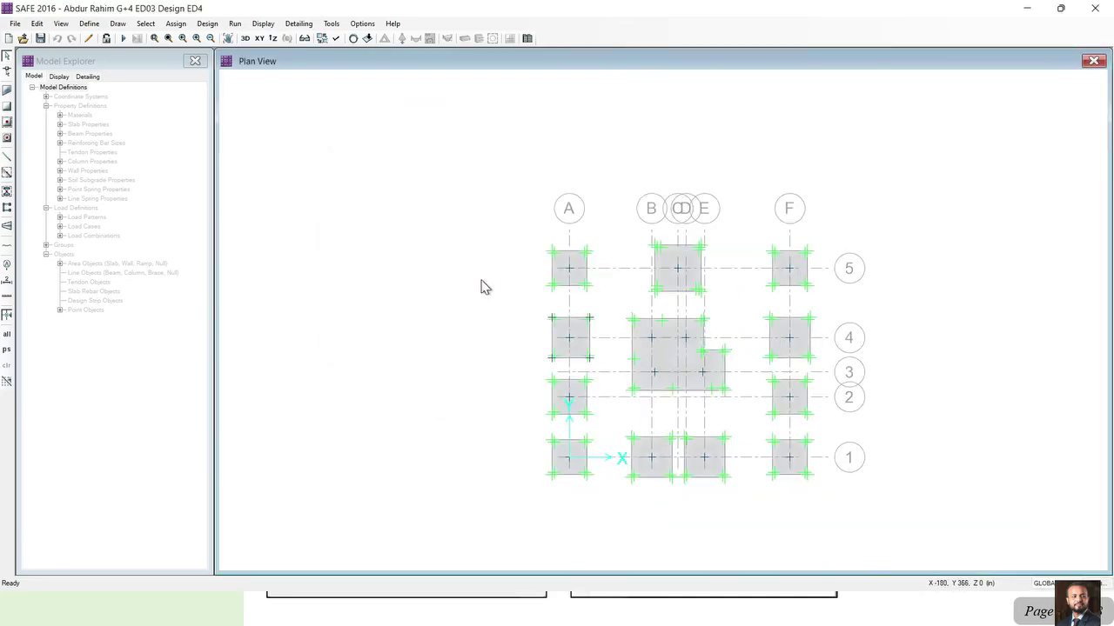
{"action": "left_click", "coordinate": [122, 38]}
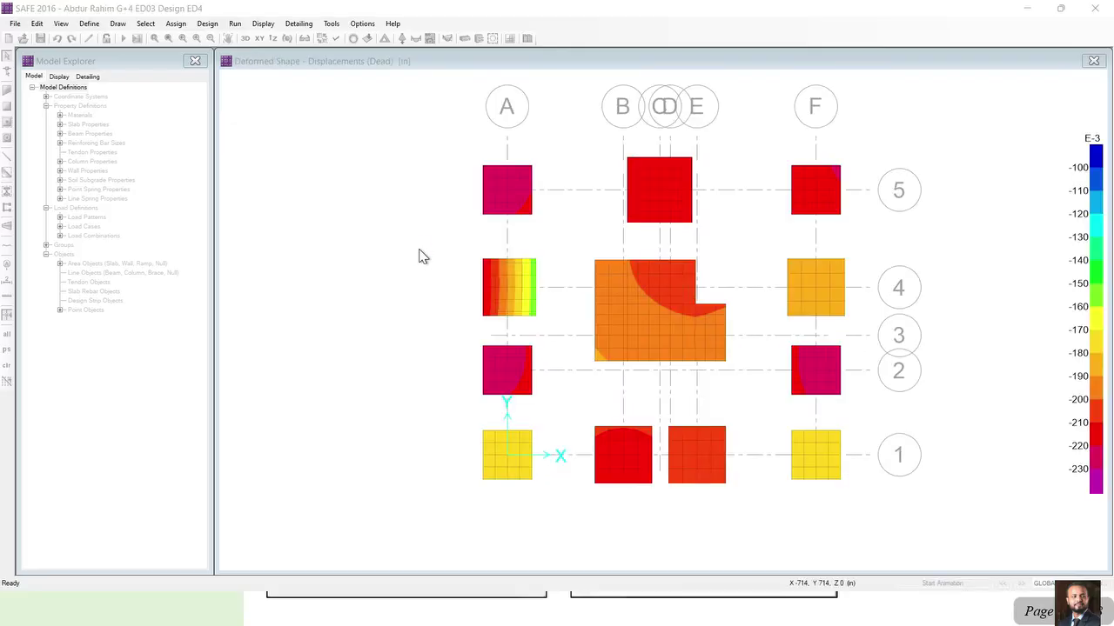
Open the reactions display settings and choose the Uplift 1 load combination for soil pressures
{"action": "left_click", "coordinate": [401, 42]}
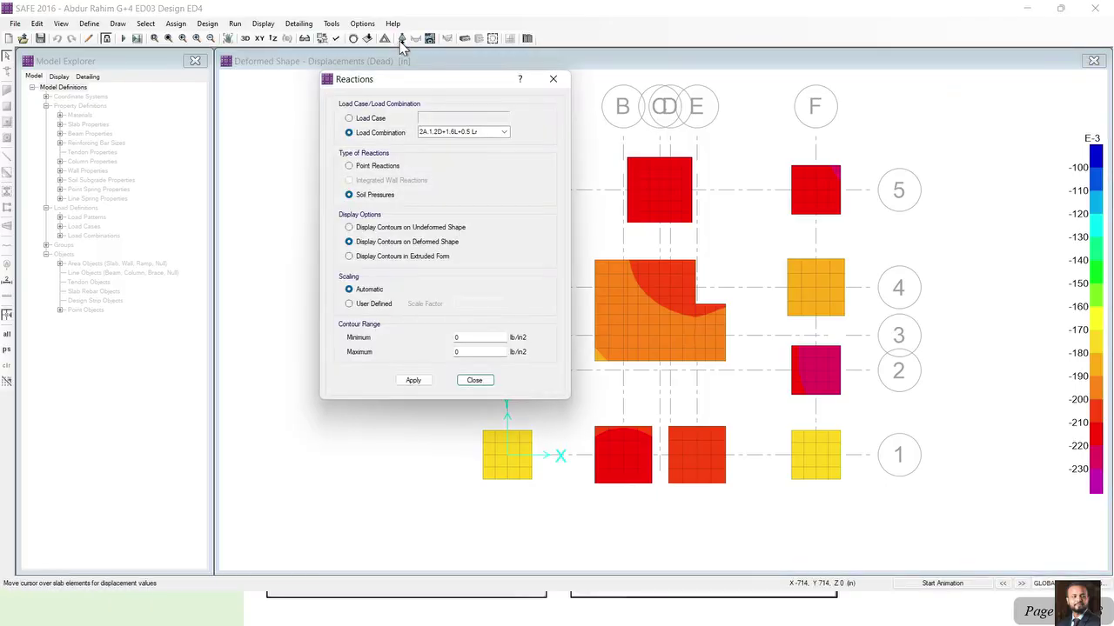
{"action": "left_click", "coordinate": [504, 131]}
{"action": "left_click_drag", "start_coordinate": [505, 174], "coordinate": [508, 348]}
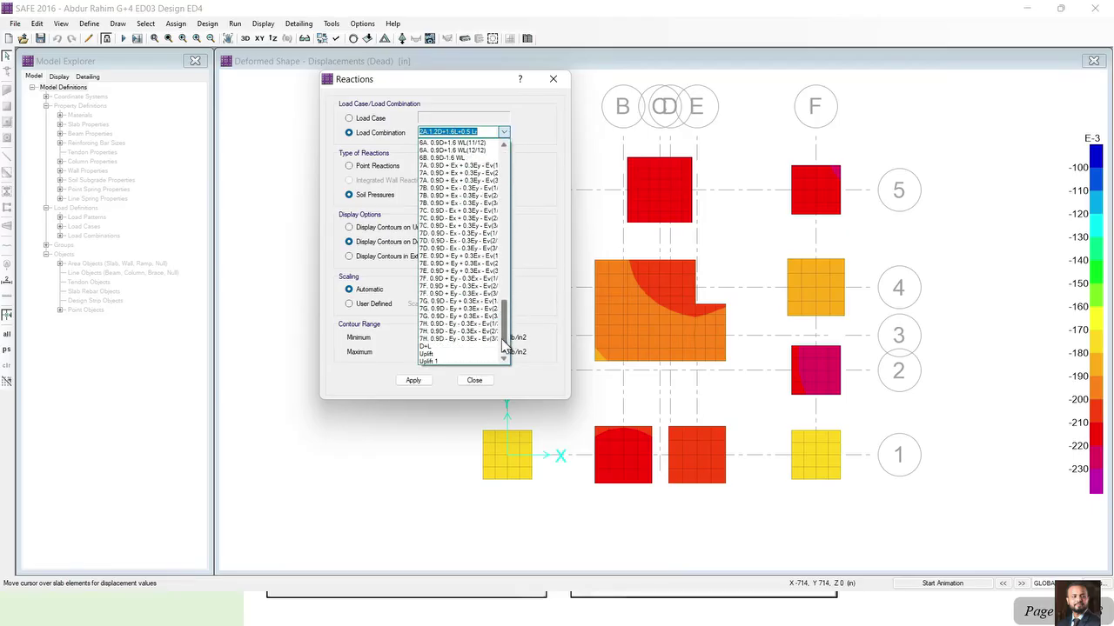
{"action": "left_click", "coordinate": [451, 361]}
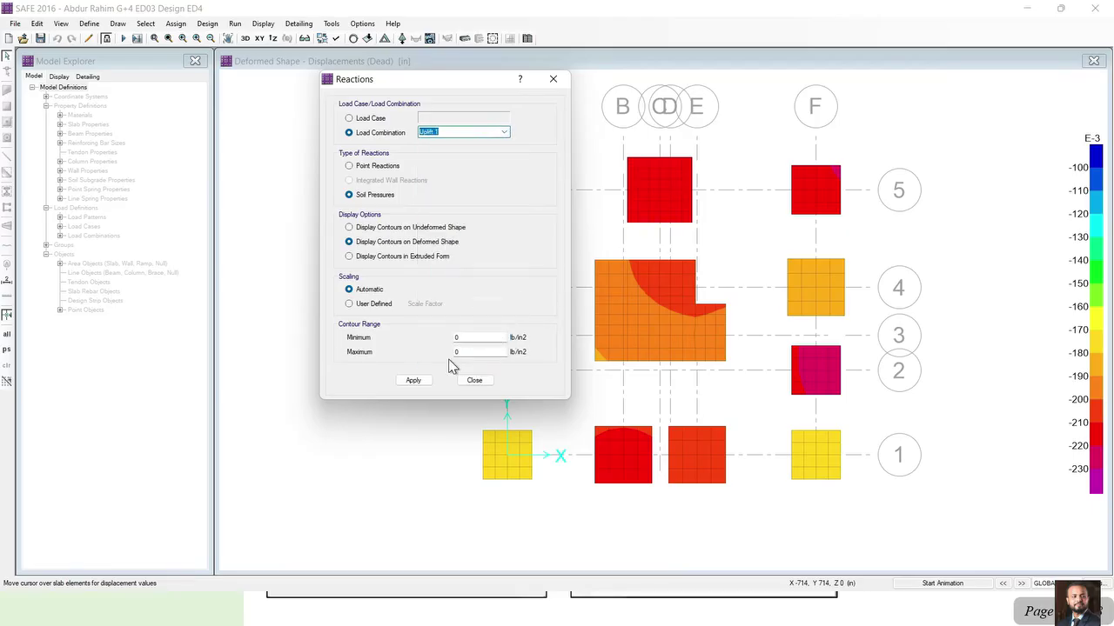
{"action": "left_click", "coordinate": [504, 133]}
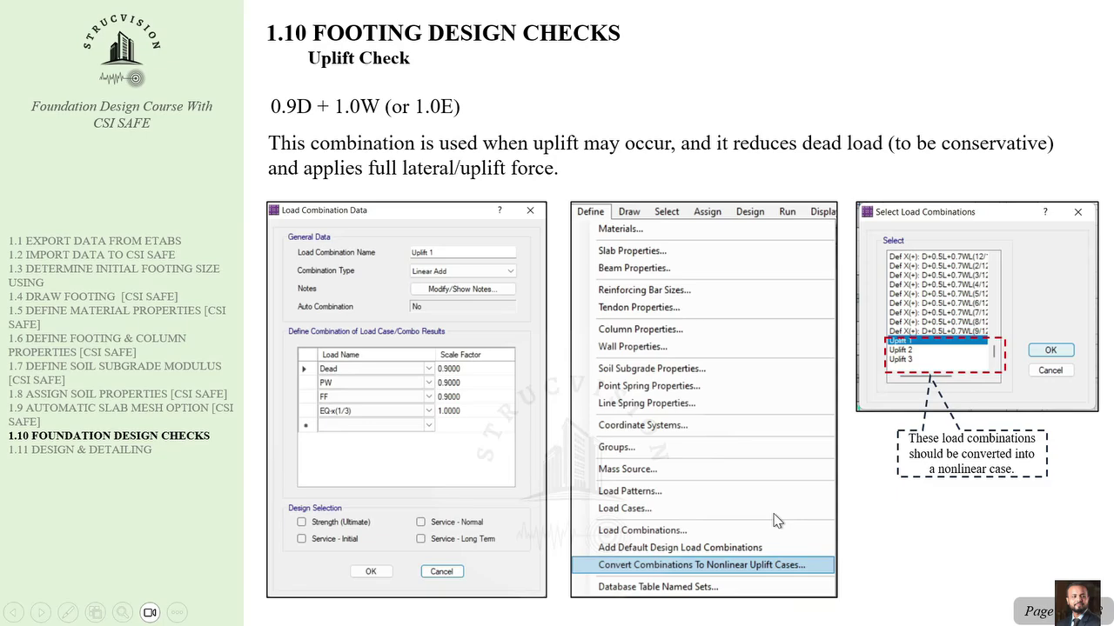
Consult the presentation's uplift check slide on zero stress areas, and switch back to SAFE
{"action": "left_click", "coordinate": [770, 511]}
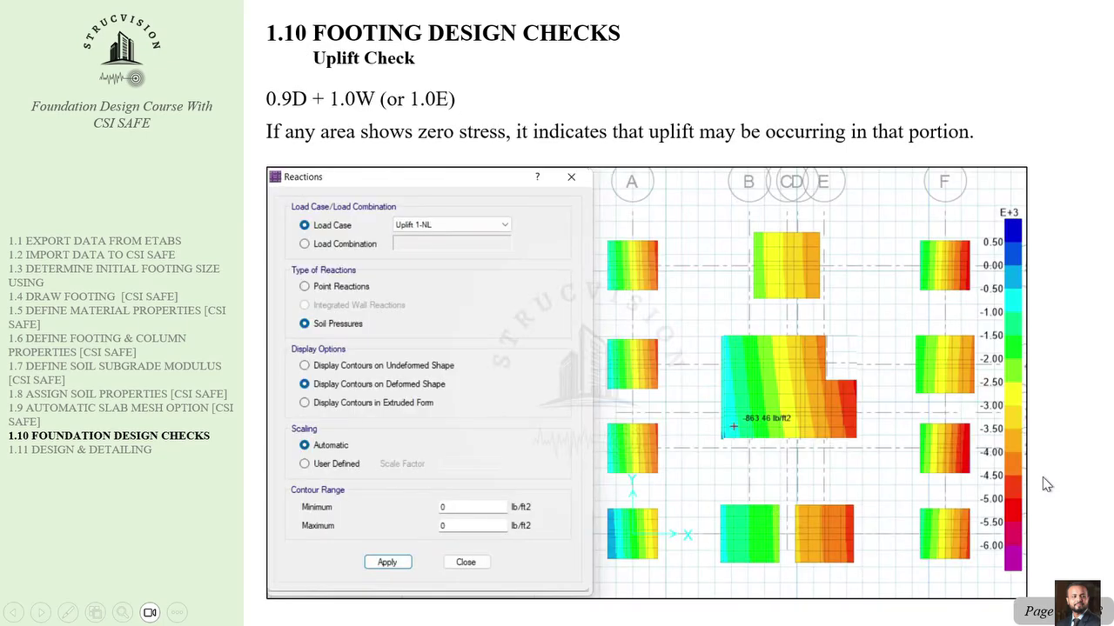
{"action": "key", "text": "super"}
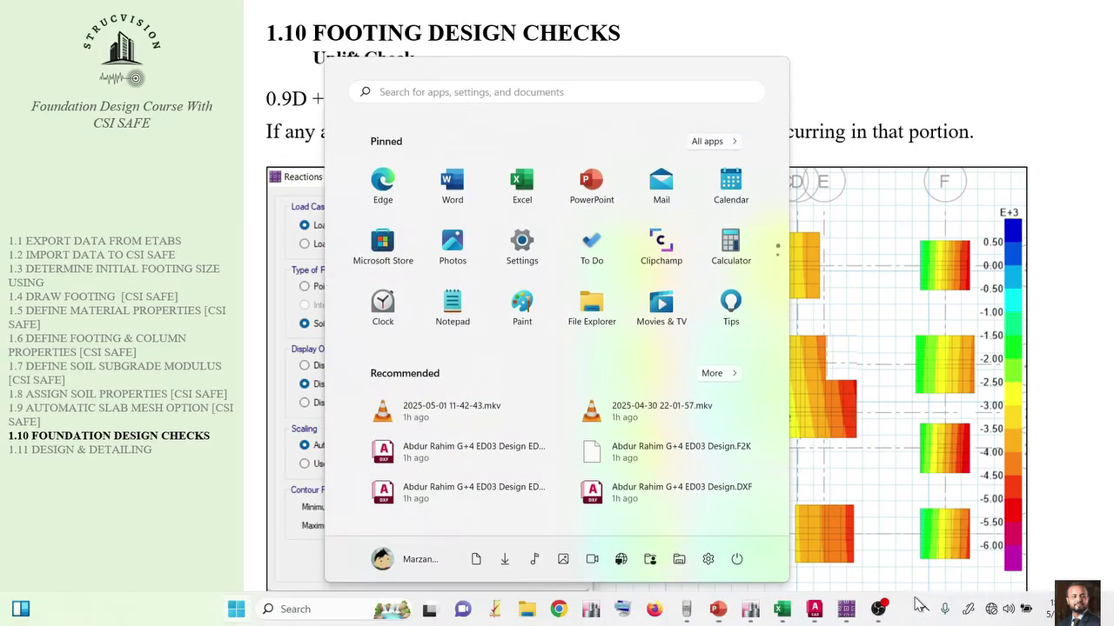
{"action": "left_click", "coordinate": [846, 609]}
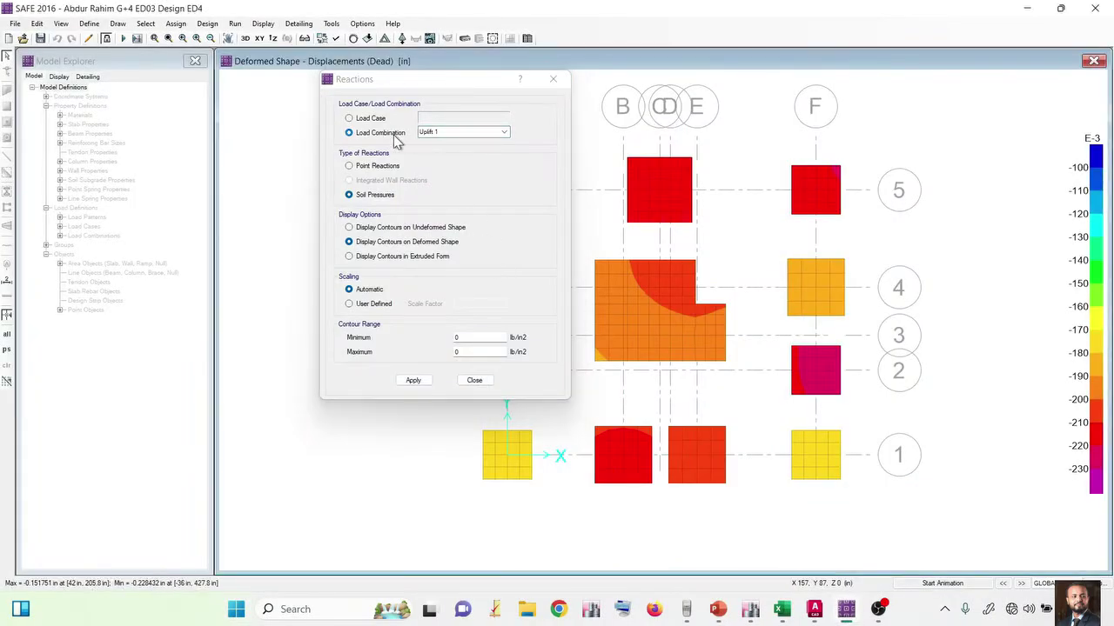
Display soil pressure contours on the deformed shape for the Uplift 1-NL load case
{"action": "left_click", "coordinate": [376, 119]}
{"action": "left_click", "coordinate": [439, 119]}
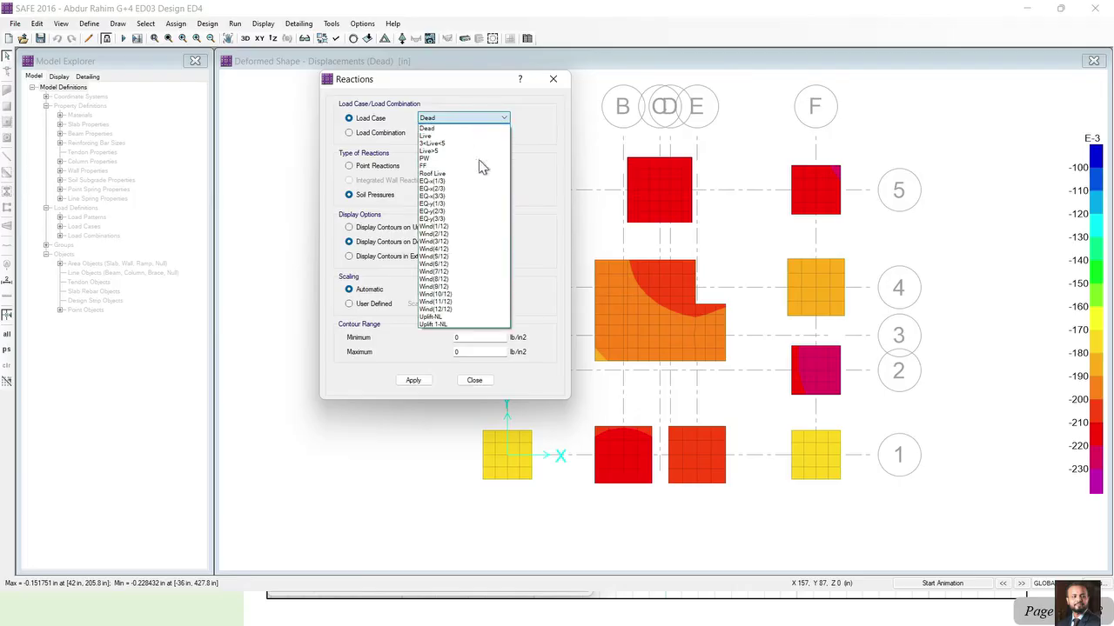
{"action": "left_click", "coordinate": [470, 325]}
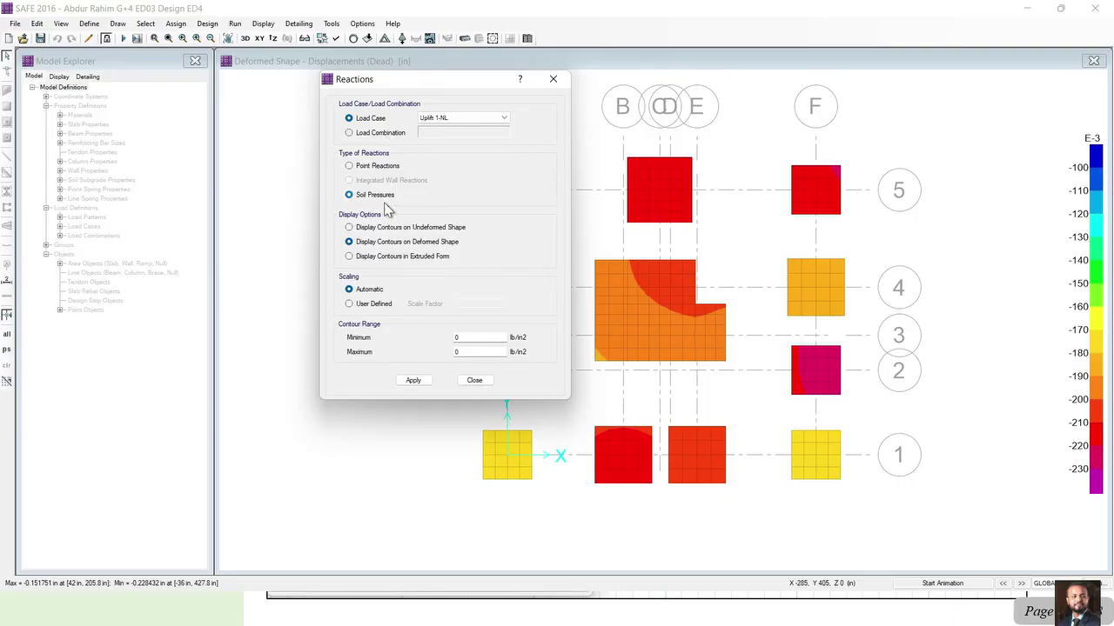
{"action": "left_click", "coordinate": [413, 384]}
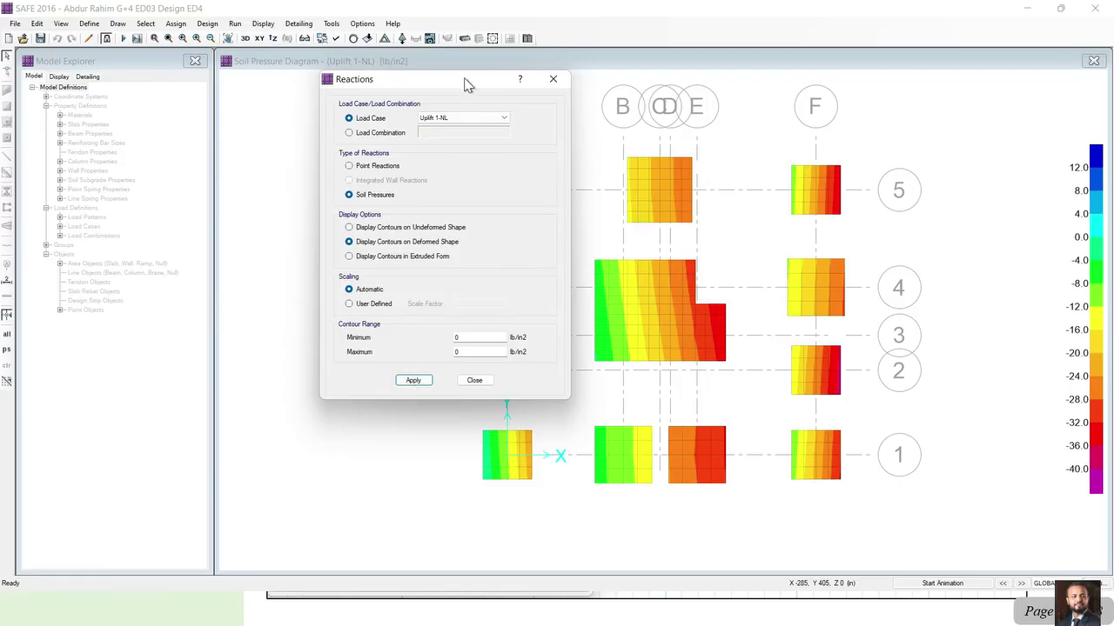
Inspect the Uplift 1-NL soil pressures across the footings for zero or positive values that indicate uplift
{"action": "left_click_drag", "start_coordinate": [466, 84], "coordinate": [317, 93]}
{"action": "left_click", "coordinate": [773, 353]}
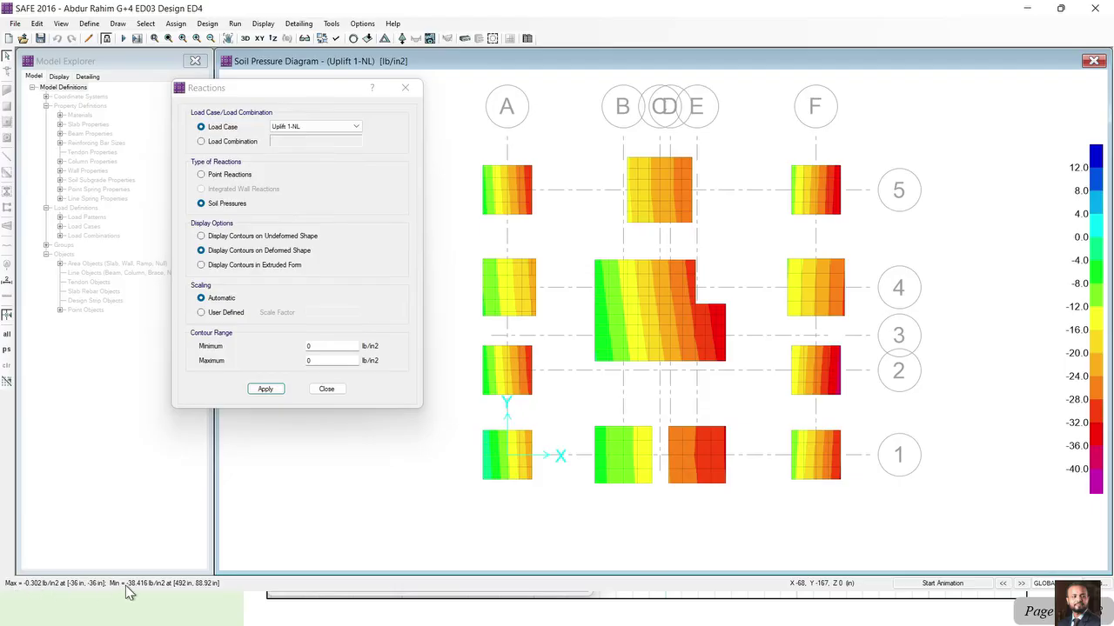
{"action": "mouse_move", "coordinate": [640, 430]}
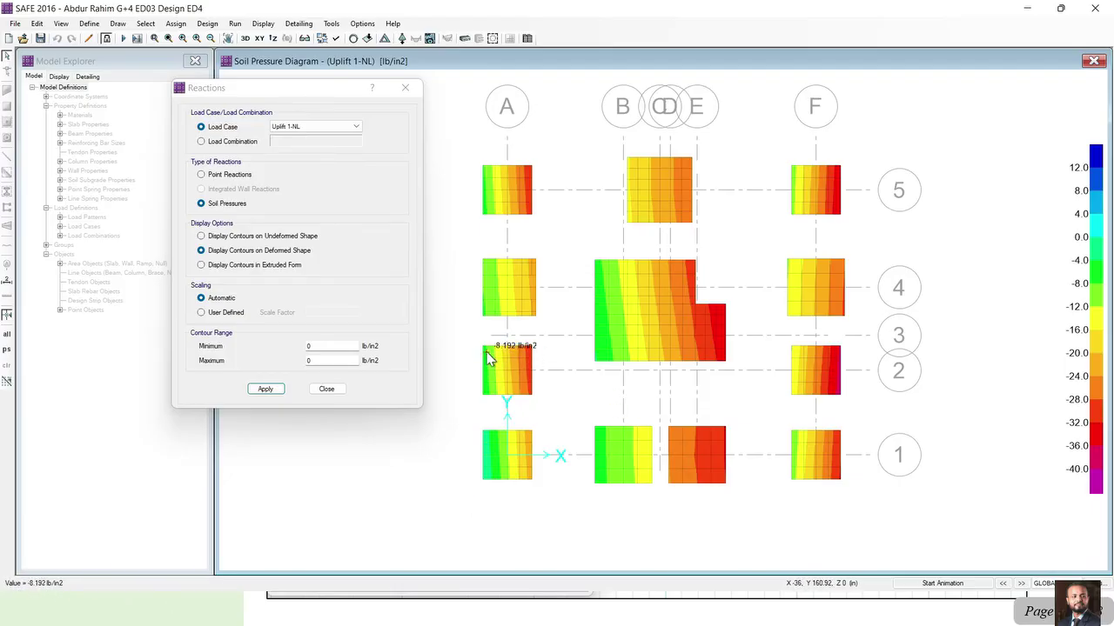
{"action": "mouse_move", "coordinate": [492, 289]}
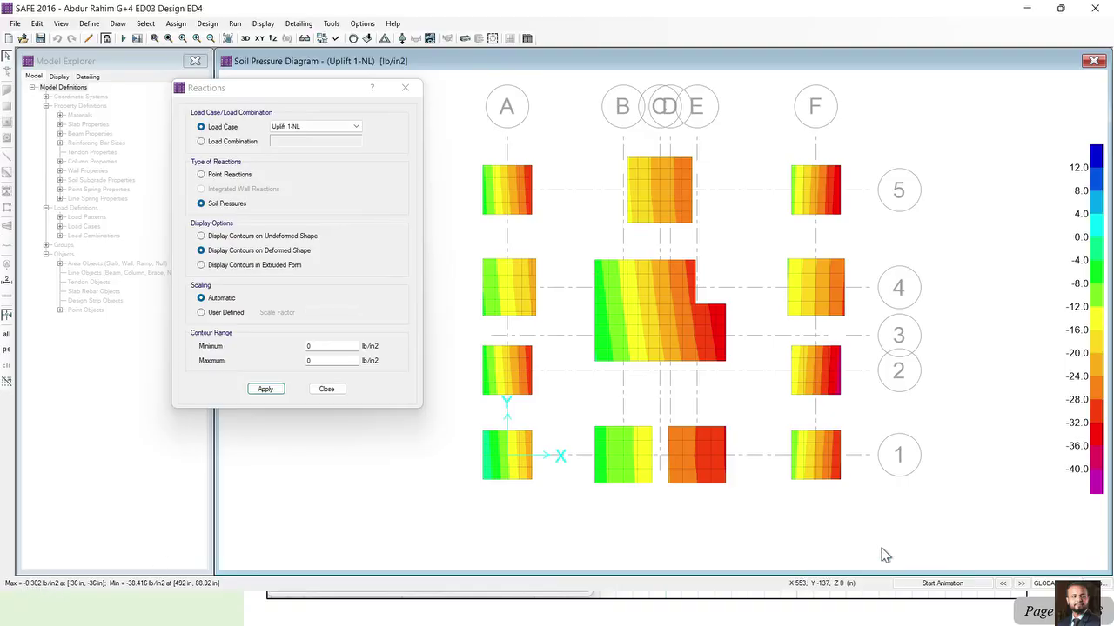
{"action": "mouse_move", "coordinate": [841, 366]}
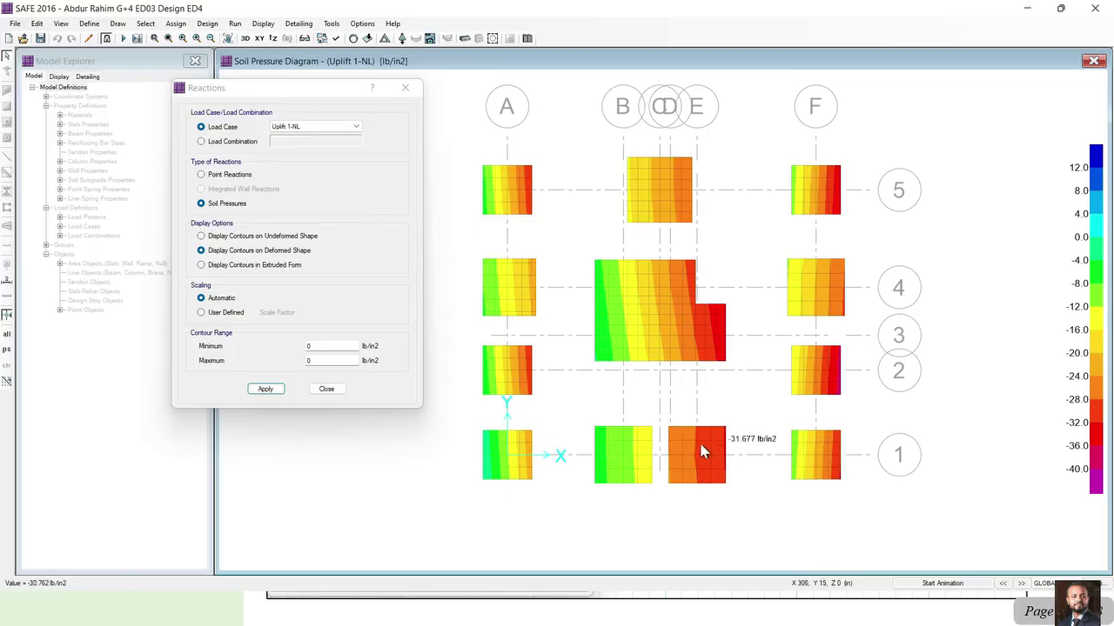
{"action": "mouse_move", "coordinate": [602, 437]}
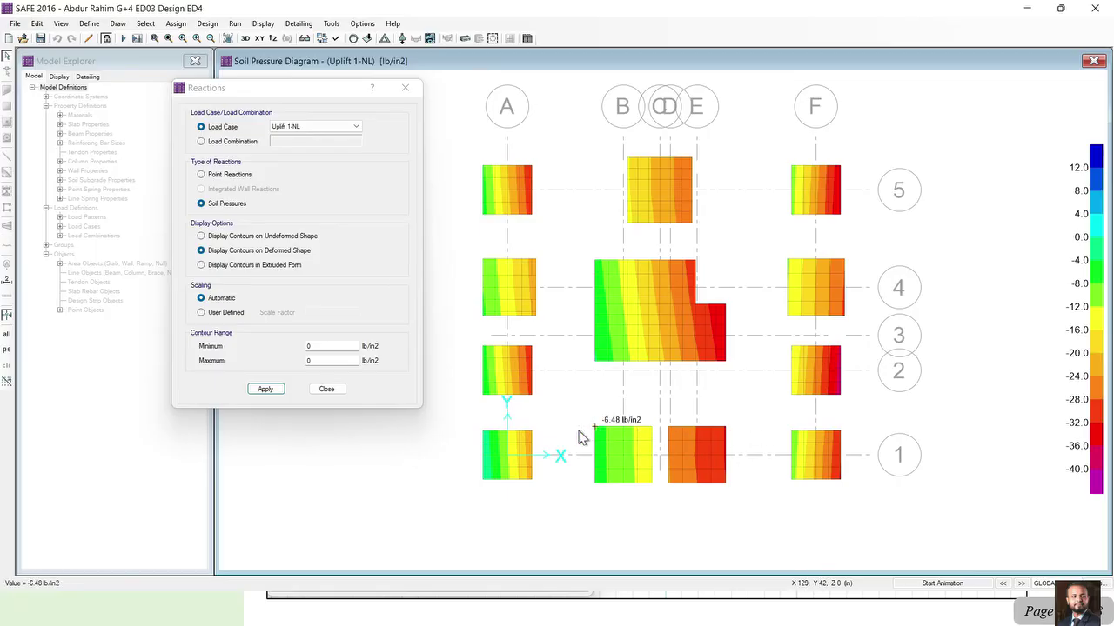
{"action": "mouse_move", "coordinate": [644, 307]}
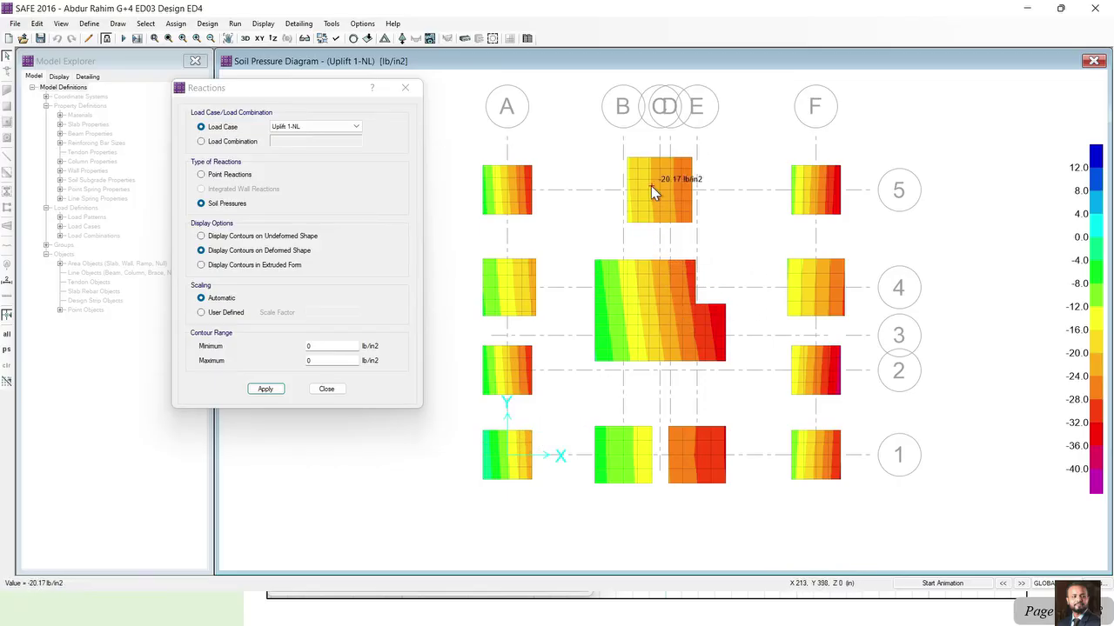
{"action": "mouse_move", "coordinate": [669, 196]}
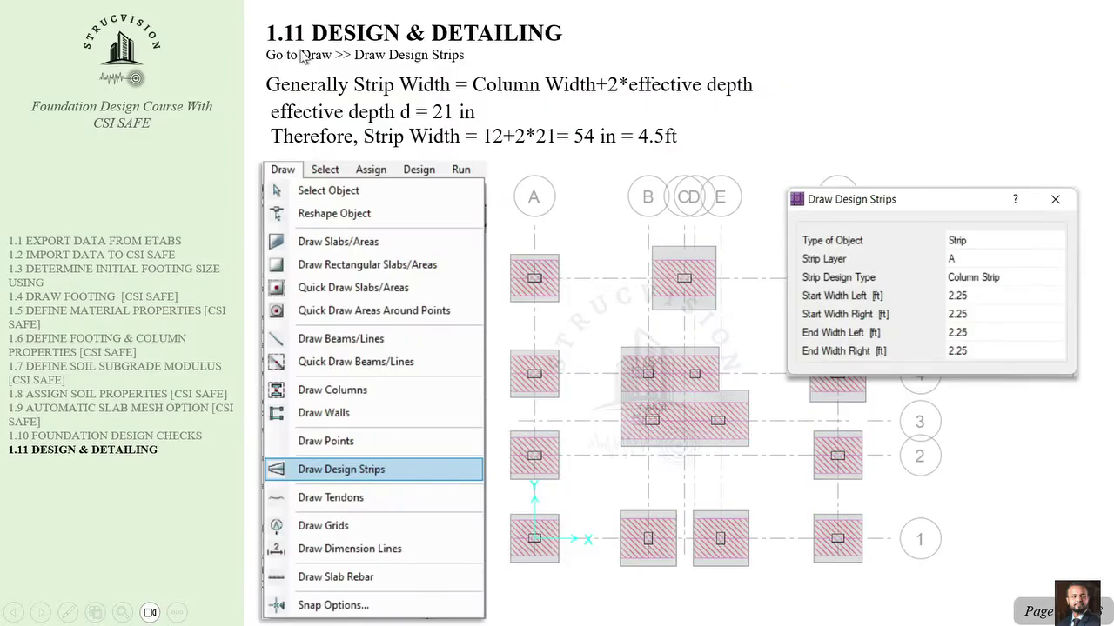
Revisit the uplift slide, return to the design strips slide and mark column width and 2*effective depth in the strip width formula
{"action": "key", "text": "Left"}
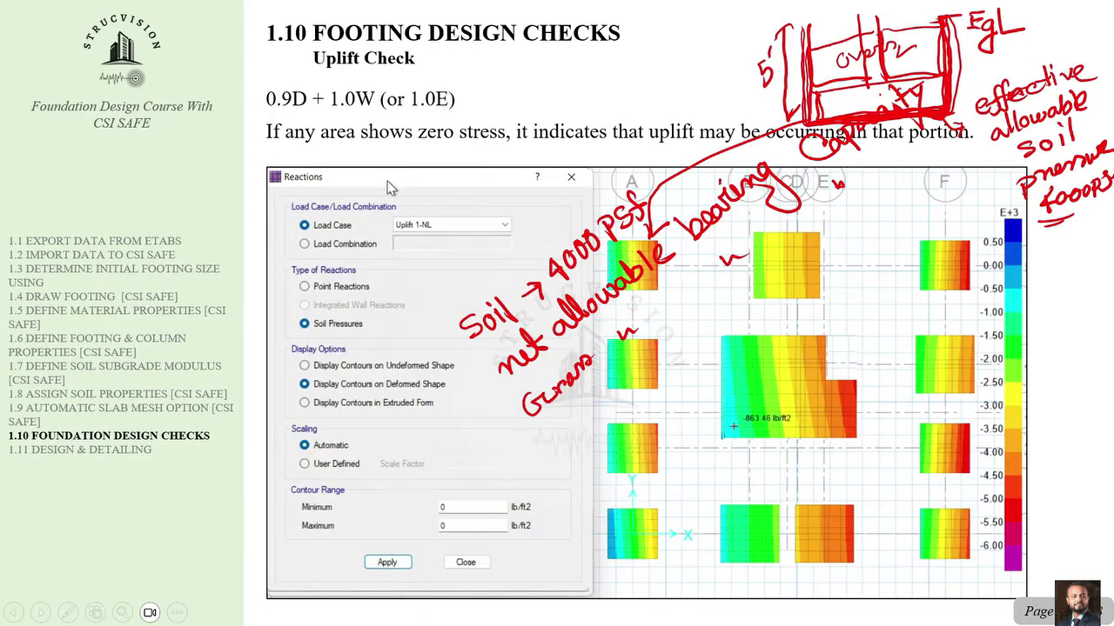
{"action": "key", "text": "Right"}
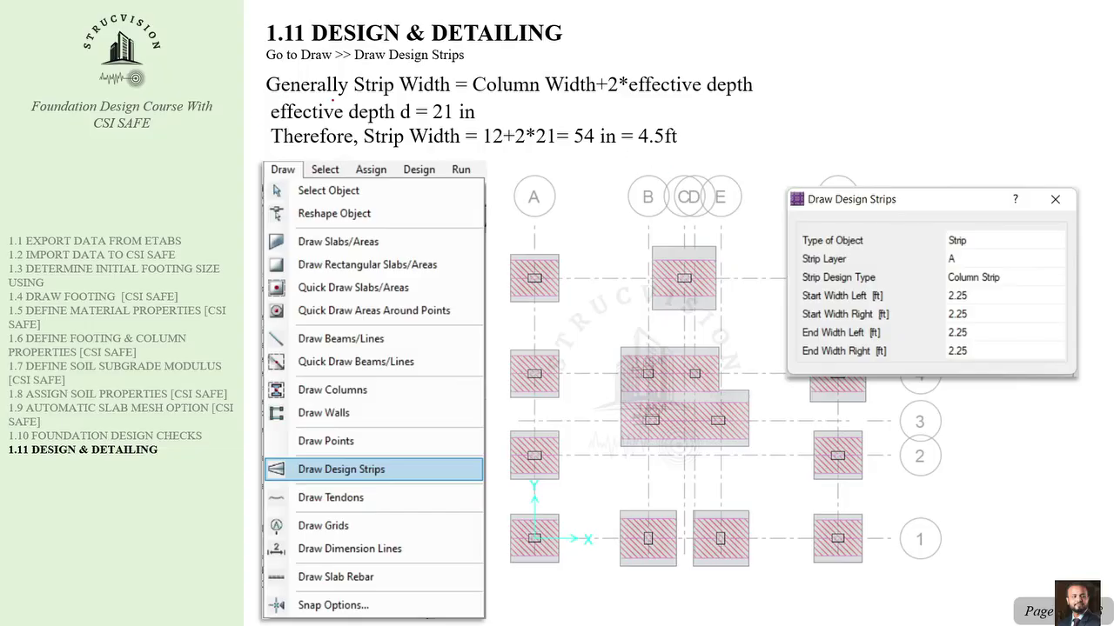
{"action": "mouse_move", "coordinate": [473, 94]}
{"action": "left_mouse_down"}
{"action": "mouse_move", "coordinate": [703, 108]}
{"action": "mouse_move", "coordinate": [771, 90]}
{"action": "mouse_move", "coordinate": [663, 64]}
{"action": "mouse_move", "coordinate": [628, 69]}
{"action": "left_mouse_up"}
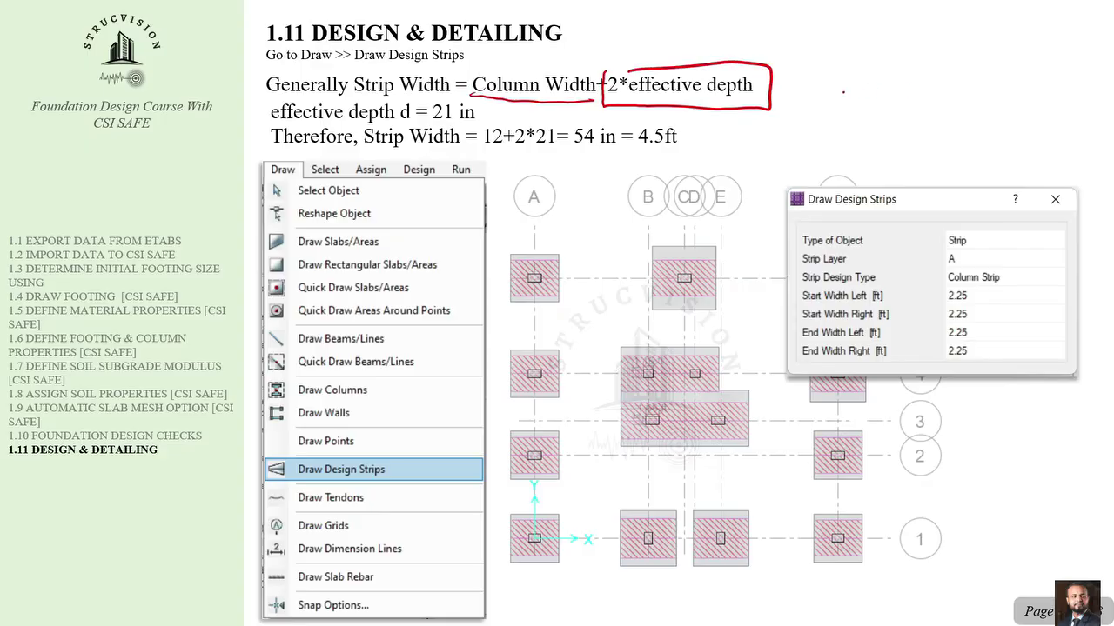